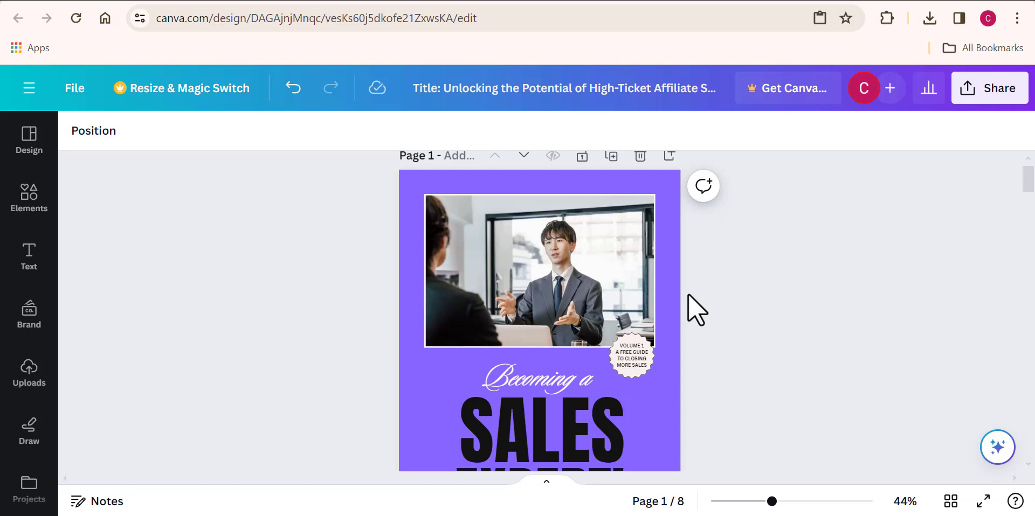
Step: Scroll the ebook from the purple SALES EXPERT! cover down to the Chapter 1 page
{"action": "scroll", "coordinate": [755, 304], "scroll_direction": "down", "scroll_amount": 1}
{"action": "scroll", "coordinate": [754, 305], "scroll_direction": "down", "scroll_amount": 1}
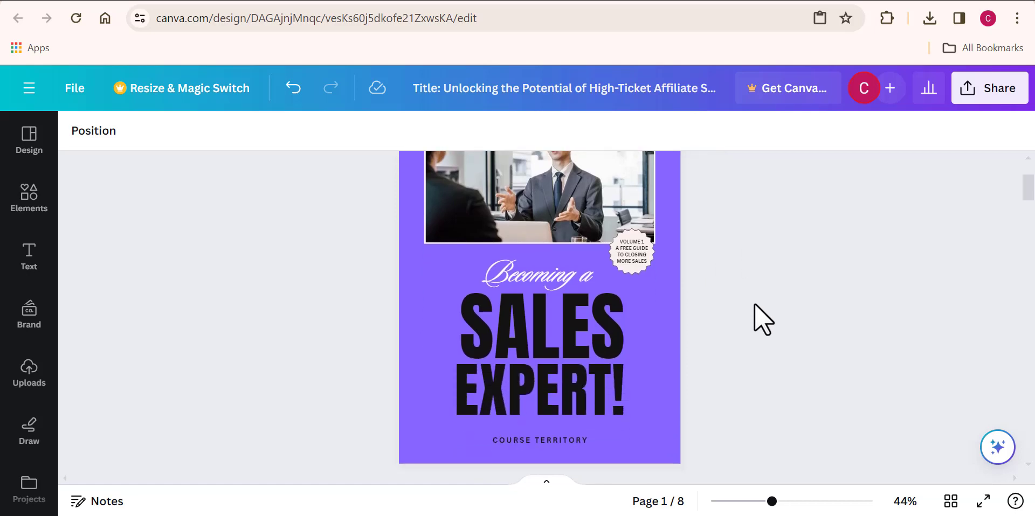
{"action": "scroll", "coordinate": [755, 305], "scroll_direction": "down", "scroll_amount": 1}
{"action": "scroll", "coordinate": [755, 305], "scroll_direction": "down", "scroll_amount": 1}
{"action": "scroll", "coordinate": [754, 305], "scroll_direction": "down", "scroll_amount": 1}
{"action": "scroll", "coordinate": [755, 304], "scroll_direction": "down", "scroll_amount": 1}
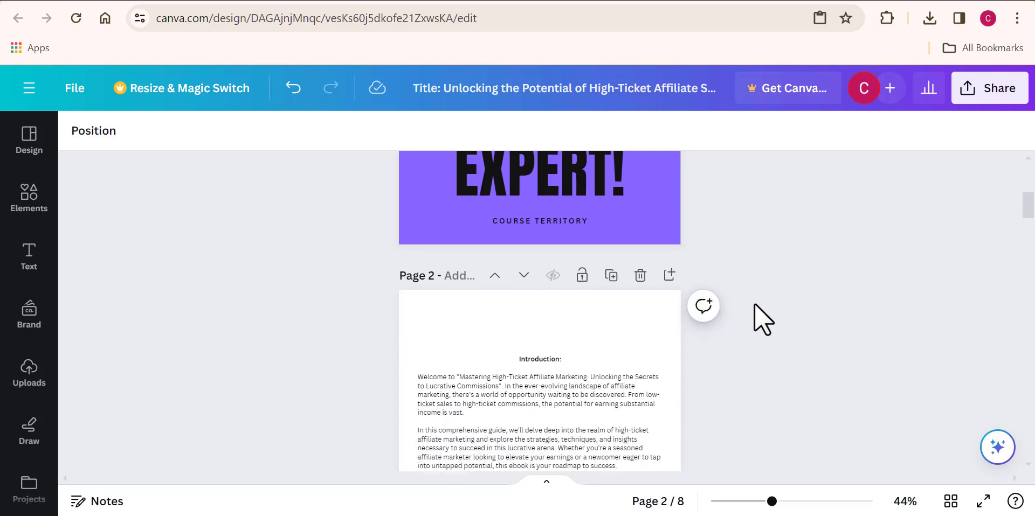
{"action": "scroll", "coordinate": [755, 304], "scroll_direction": "down", "scroll_amount": 1}
{"action": "scroll", "coordinate": [763, 321], "scroll_direction": "down", "scroll_amount": 1}
{"action": "scroll", "coordinate": [763, 320], "scroll_direction": "down", "scroll_amount": 1}
{"action": "scroll", "coordinate": [763, 320], "scroll_direction": "down", "scroll_amount": 1}
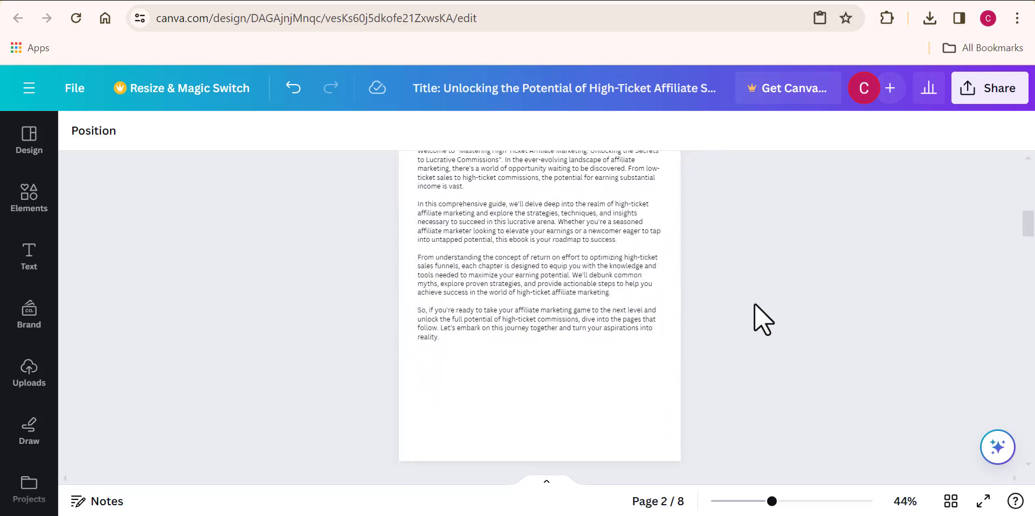
{"action": "scroll", "coordinate": [763, 321], "scroll_direction": "down", "scroll_amount": 4}
{"action": "scroll", "coordinate": [762, 321], "scroll_direction": "down", "scroll_amount": 3}
{"action": "scroll", "coordinate": [757, 318], "scroll_direction": "down", "scroll_amount": 1}
{"action": "scroll", "coordinate": [757, 318], "scroll_direction": "down", "scroll_amount": 1}
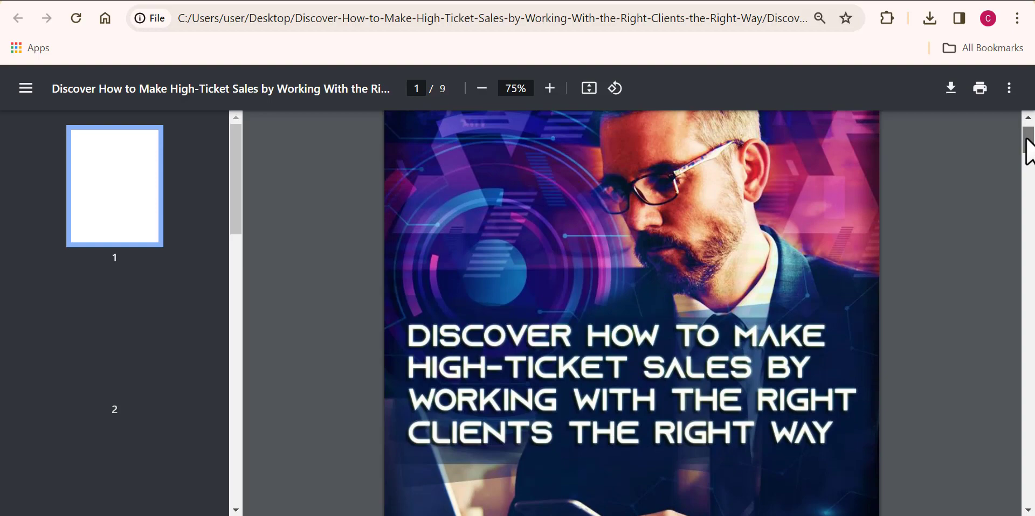
Step: Scroll the High-Ticket Sales PDF past its cover page
{"action": "left_click_drag", "start_coordinate": [1027, 141], "coordinate": [1032, 200]}
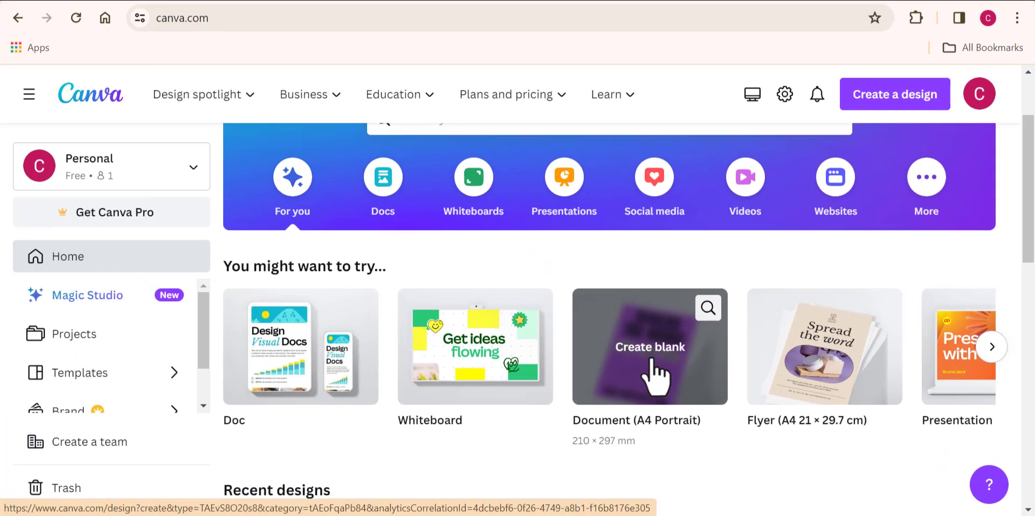
Step: Create a blank Document (A4 Portrait) design from the Canva home page
{"action": "left_click", "coordinate": [652, 361]}
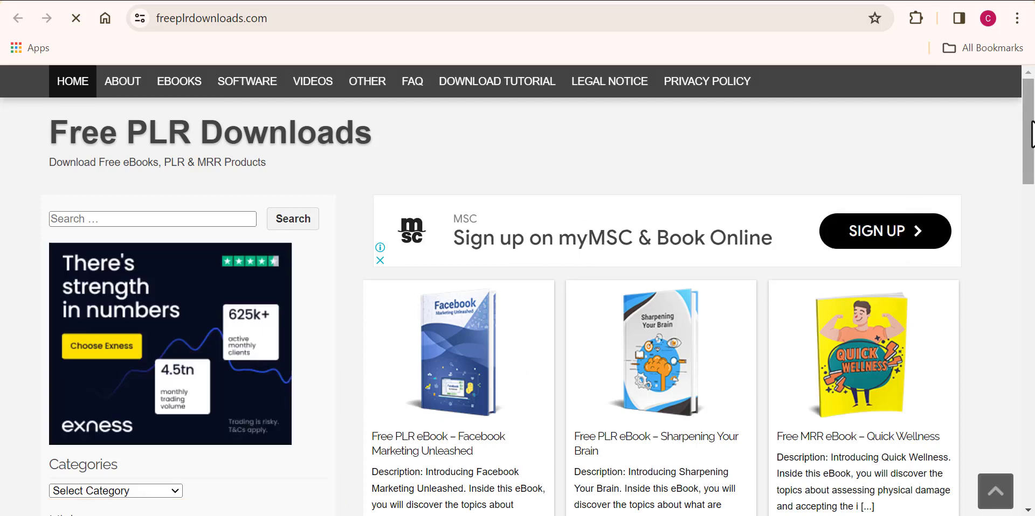
Step: Dismiss the money-app popup and browse page 2 of the free ebook listings
{"action": "left_click_drag", "start_coordinate": [1033, 135], "coordinate": [1033, 233]}
{"action": "left_click", "coordinate": [997, 317]}
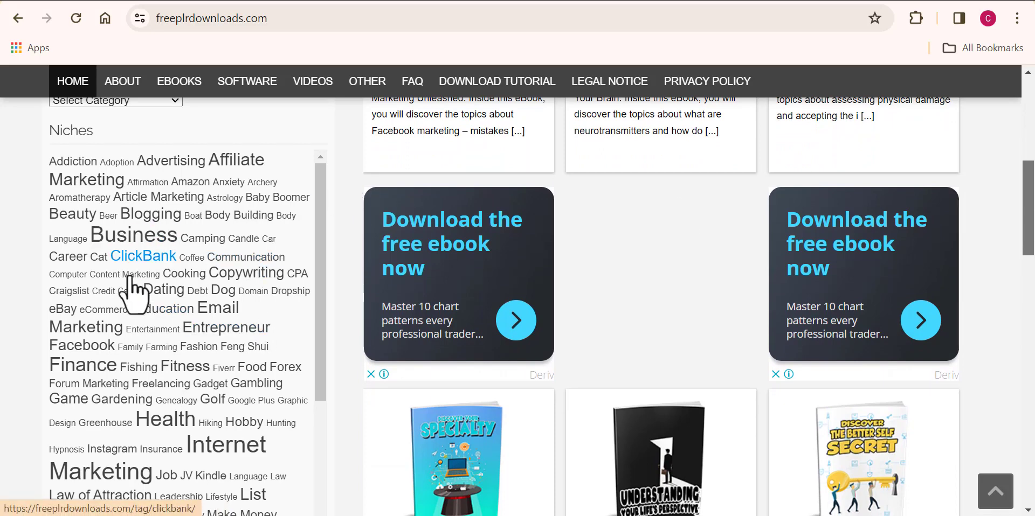
{"action": "key", "text": "alt+Left"}
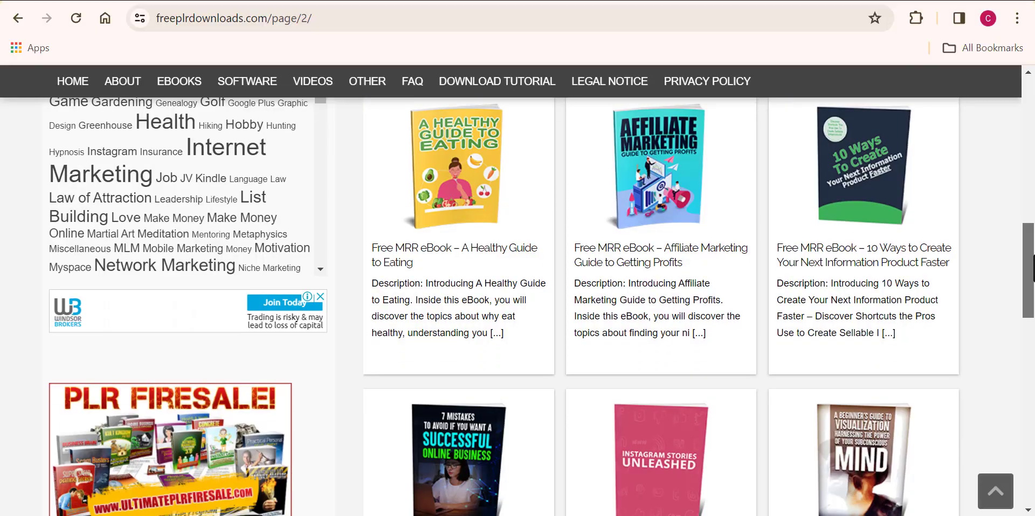
{"action": "scroll", "coordinate": [1032, 272], "scroll_direction": "down", "scroll_amount": 1}
{"action": "mouse_move", "coordinate": [1033, 273]}
{"action": "left_mouse_down"}
{"action": "mouse_move", "coordinate": [1031, 387]}
{"action": "mouse_move", "coordinate": [1032, 135]}
{"action": "mouse_move", "coordinate": [1032, 434]}
{"action": "mouse_move", "coordinate": [1032, 350]}
{"action": "left_mouse_up"}
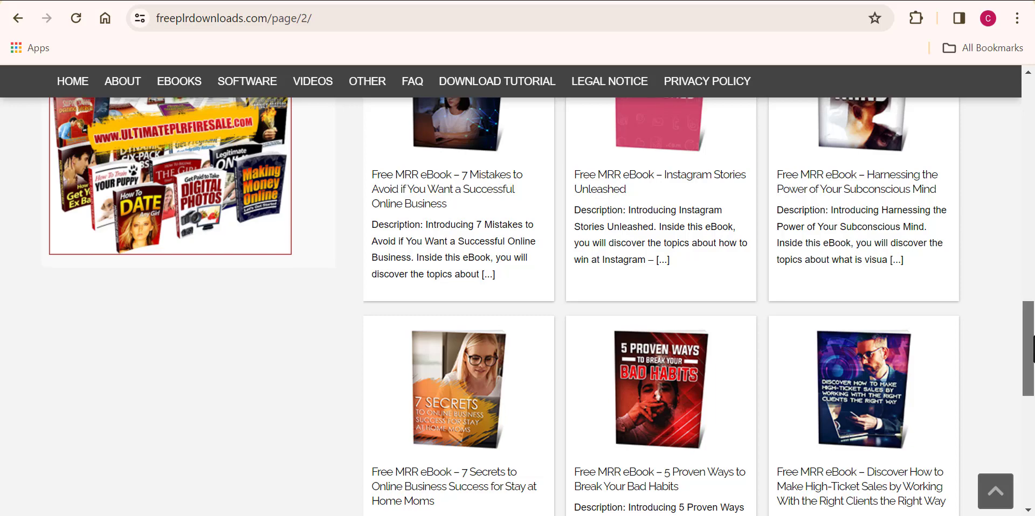
Step: Open the Discover How to Make High-Ticket Sales ebook page and view its download details
{"action": "scroll", "coordinate": [825, 283], "scroll_direction": "down", "scroll_amount": 2}
{"action": "left_click", "coordinate": [824, 282]}
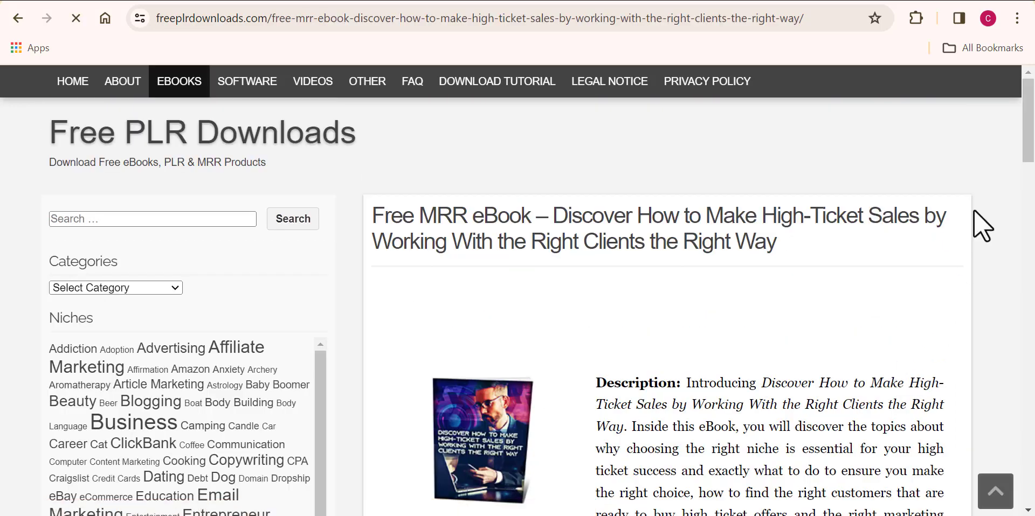
{"action": "left_click_drag", "start_coordinate": [1028, 128], "coordinate": [1030, 353]}
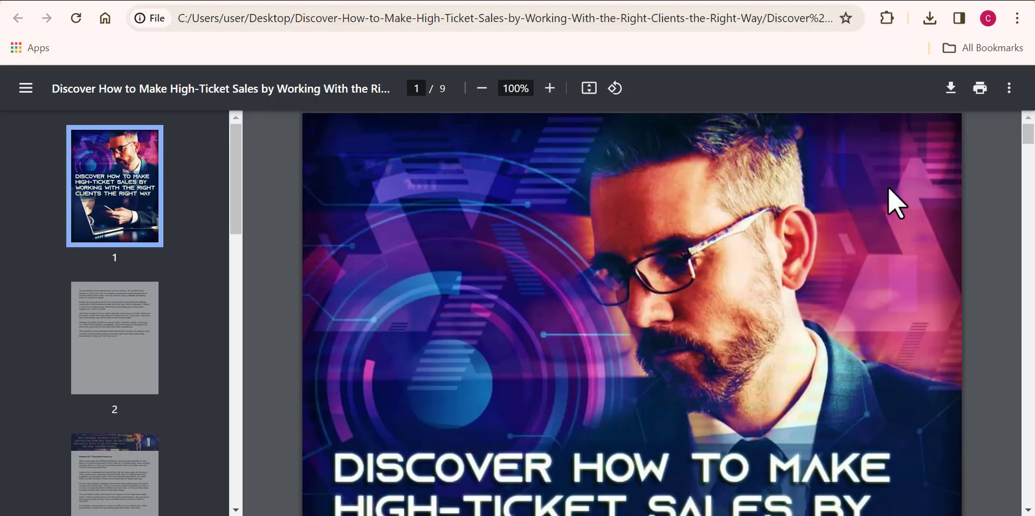
Step: Zoom the High-Ticket Sales PDF out, then in, and read pages 2–4
{"action": "left_click", "coordinate": [482, 88]}
{"action": "left_click", "coordinate": [482, 88]}
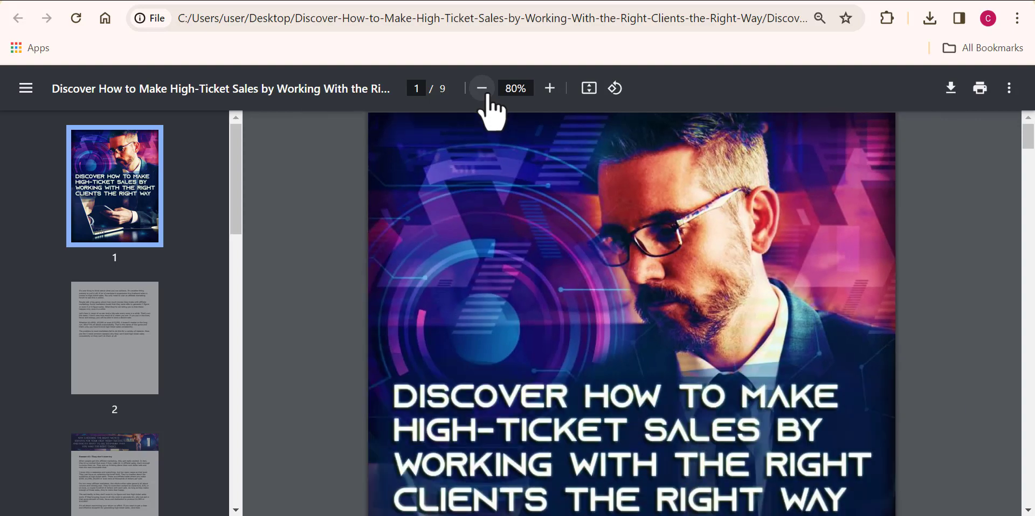
{"action": "left_click", "coordinate": [488, 96]}
{"action": "left_click", "coordinate": [488, 96]}
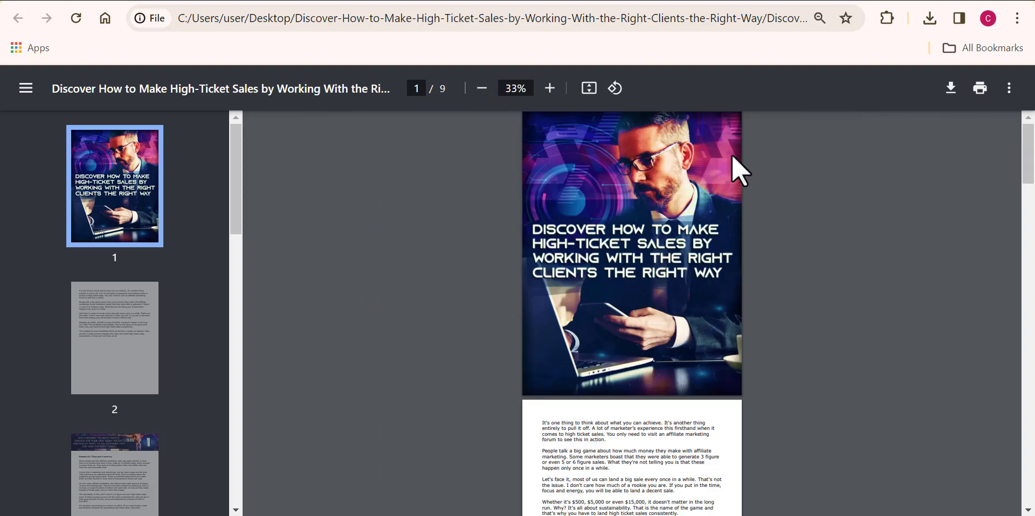
{"action": "left_click_drag", "start_coordinate": [1028, 156], "coordinate": [1028, 246]}
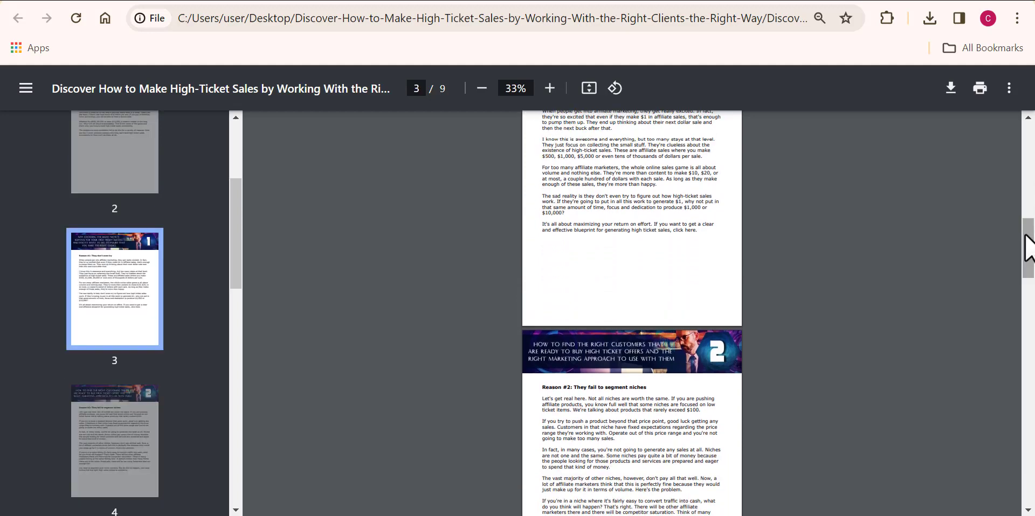
{"action": "left_click", "coordinate": [550, 89]}
{"action": "left_click", "coordinate": [550, 89]}
{"action": "left_click", "coordinate": [550, 89]}
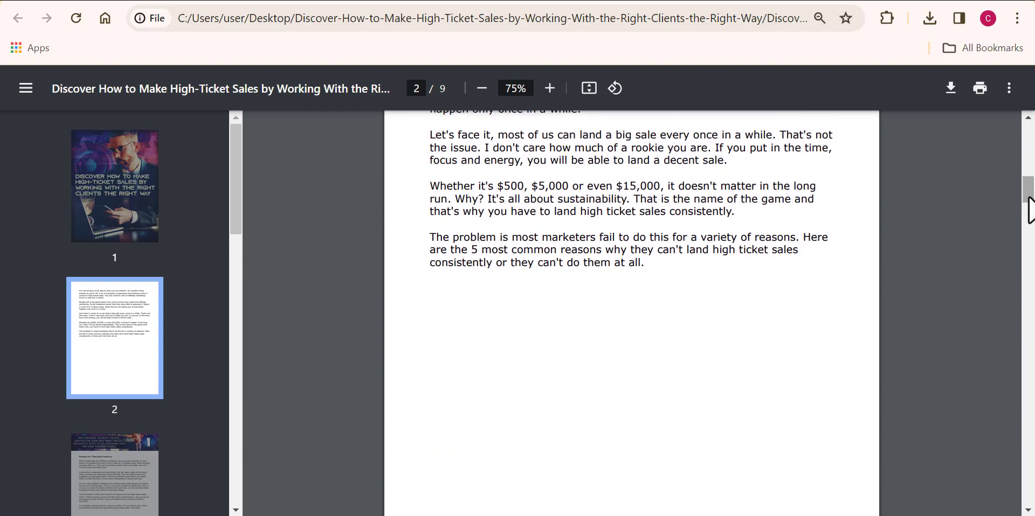
{"action": "mouse_move", "coordinate": [1029, 198]}
{"action": "left_mouse_down"}
{"action": "mouse_move", "coordinate": [1027, 265]}
{"action": "mouse_move", "coordinate": [1028, 204]}
{"action": "left_mouse_up"}
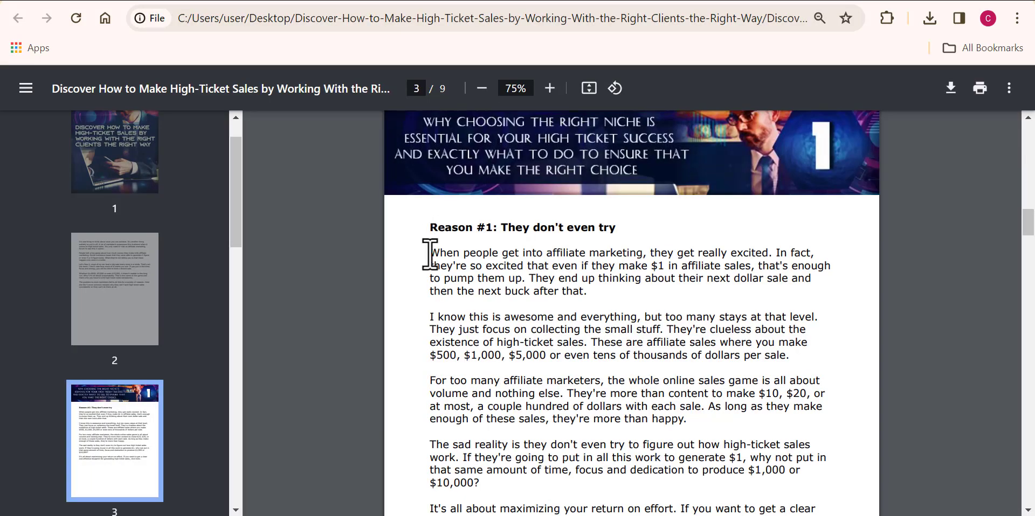
Step: Have ChatGPT rewrite the copied Reason #1 chapter in a friendlier, more professional tone
{"action": "left_click_drag", "start_coordinate": [430, 253], "coordinate": [621, 473]}
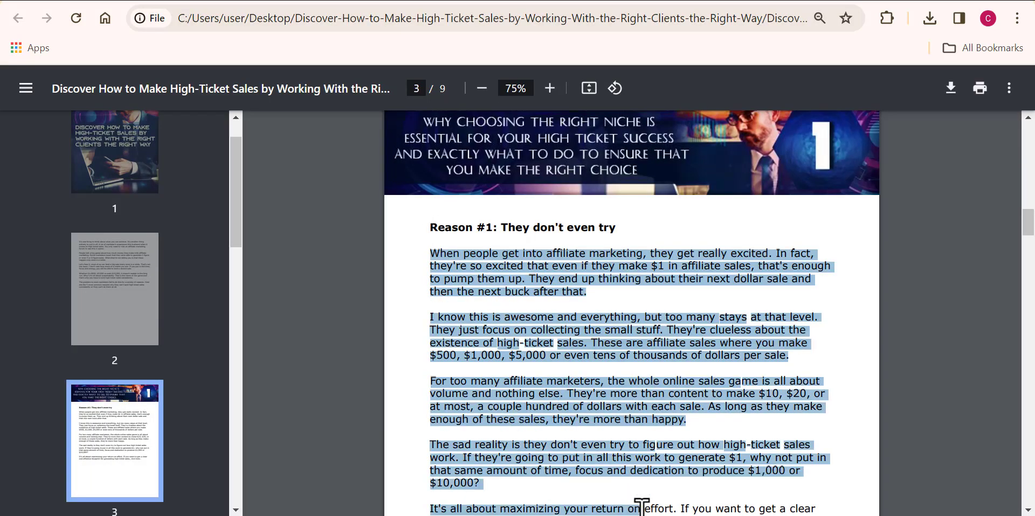
{"action": "mouse_move", "coordinate": [639, 487]}
{"action": "left_mouse_down"}
{"action": "mouse_move", "coordinate": [639, 507]}
{"action": "mouse_move", "coordinate": [763, 450]}
{"action": "left_mouse_up"}
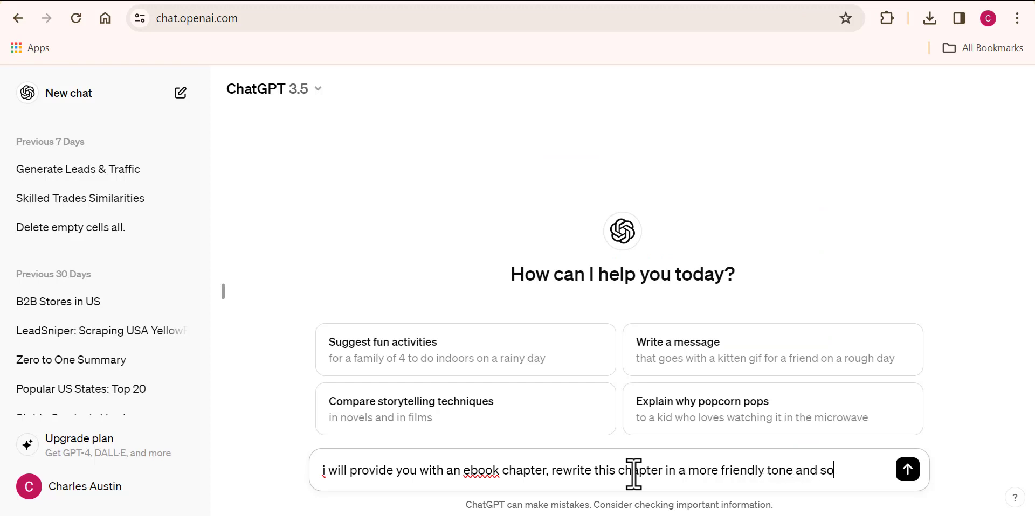
{"action": "type", "text": "e more informations to the content to make it more professional. here is the chapter"}
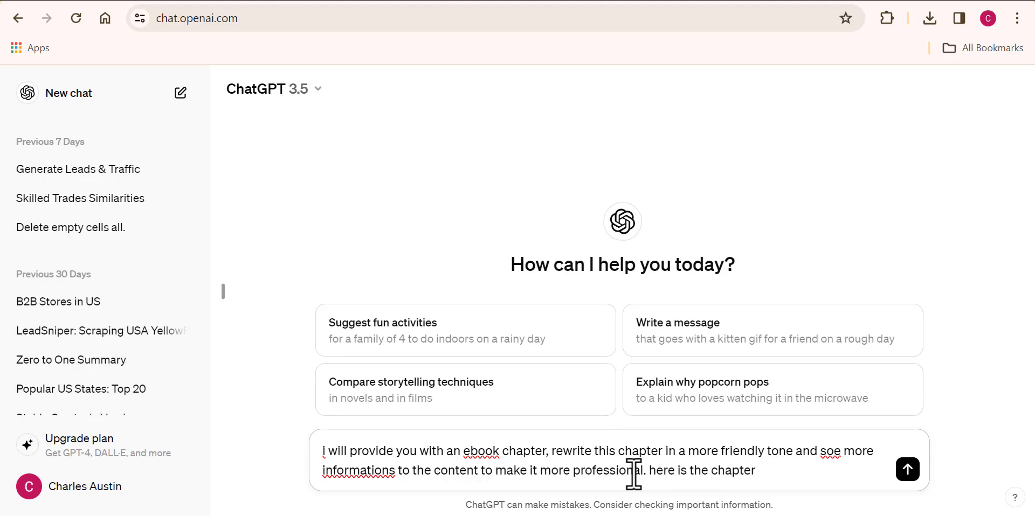
{"action": "key", "text": "ctrl+v"}
{"action": "left_click", "coordinate": [908, 469]}
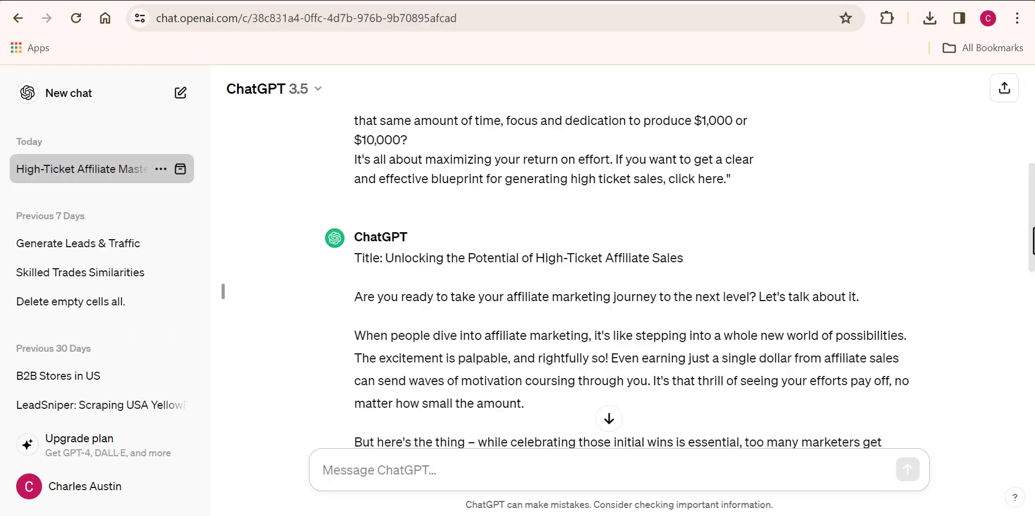
{"action": "scroll", "coordinate": [362, 402], "scroll_direction": "down", "scroll_amount": 10}
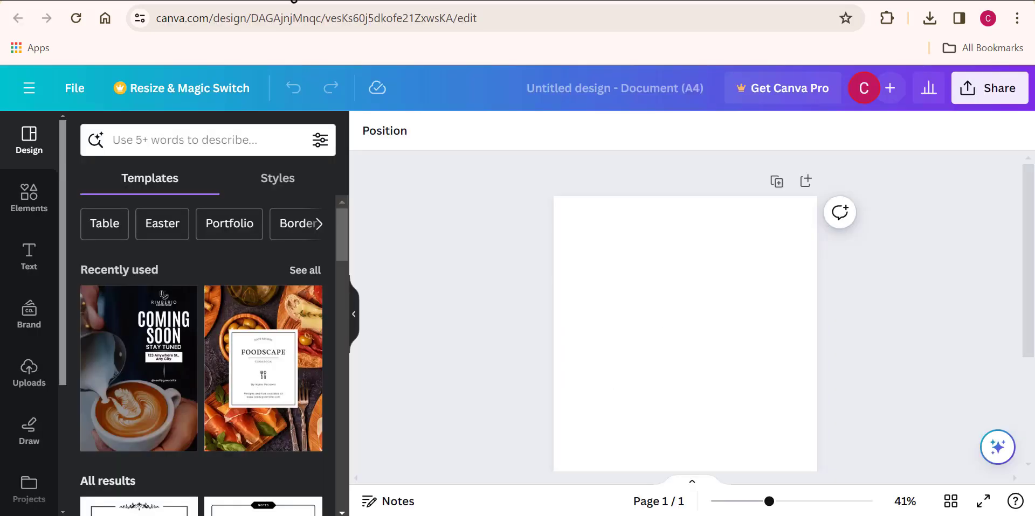
Step: Paste the rewritten Chapter 1 onto page 1, then select the PDF's Reason #2 section
{"action": "key", "text": "ctrl+v"}
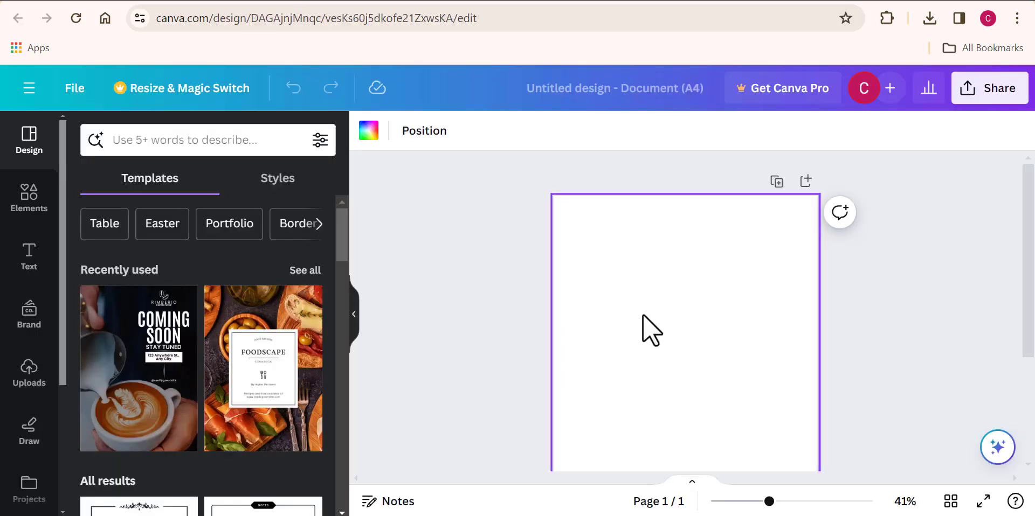
{"action": "left_click", "coordinate": [887, 306]}
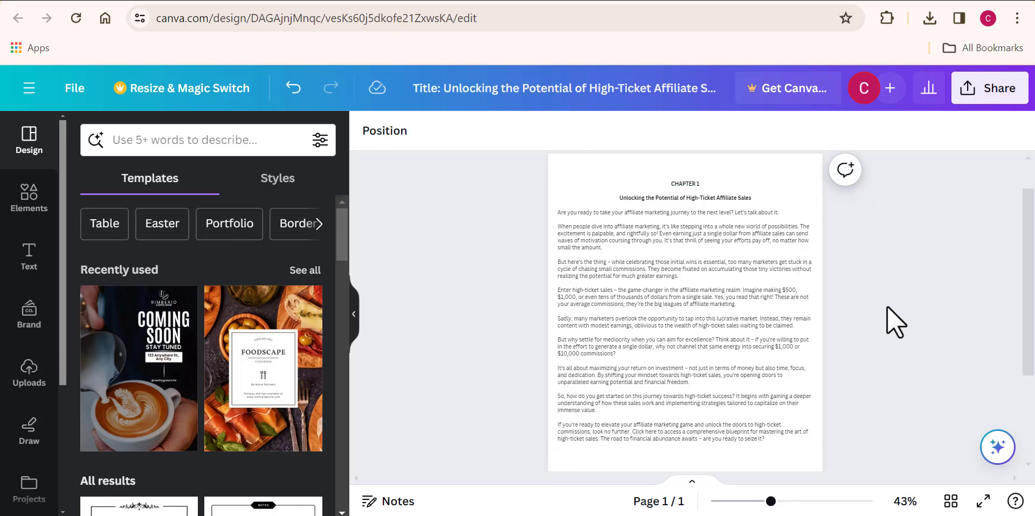
{"action": "left_click_drag", "start_coordinate": [770, 502], "coordinate": [788, 501]}
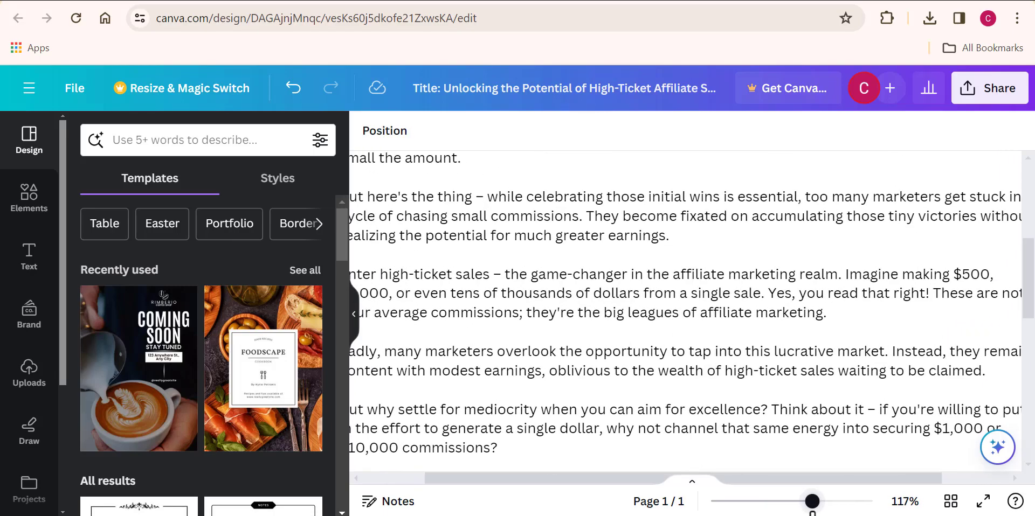
{"action": "left_click", "coordinate": [354, 327]}
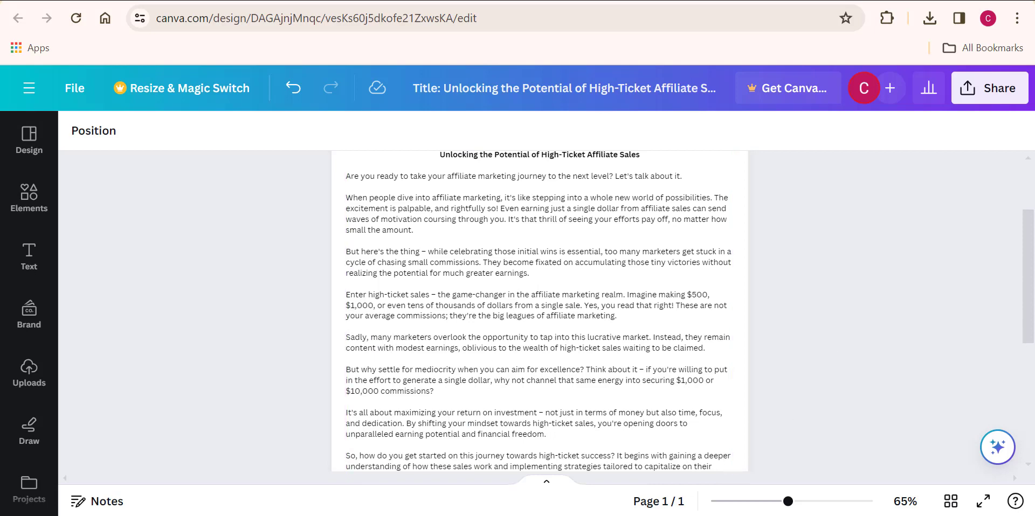
{"action": "scroll", "coordinate": [539, 312], "scroll_direction": "up", "scroll_amount": 3}
{"action": "left_click_drag", "start_coordinate": [531, 291], "coordinate": [593, 511]}
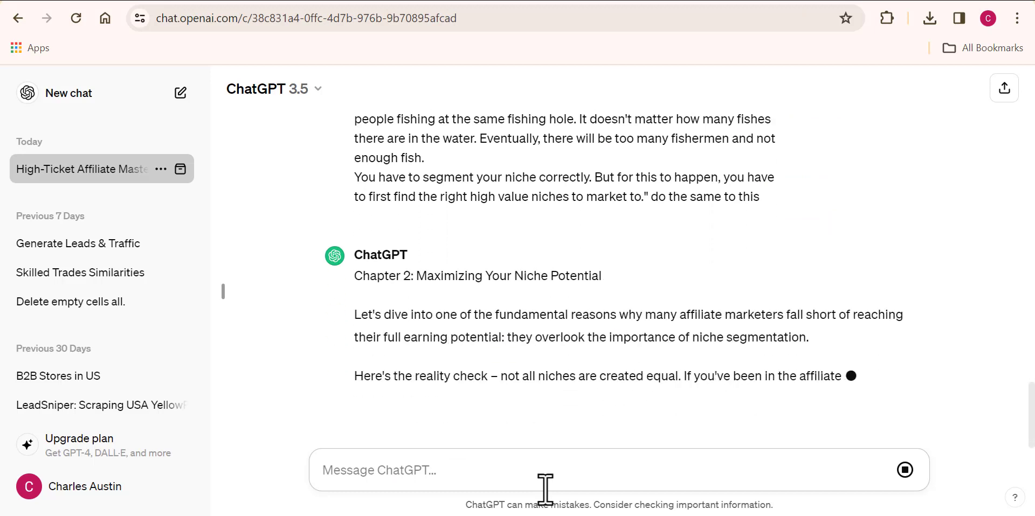
Step: Place ChatGPT's Chapter 2 rewrite on page 2 and add a blank page 3
{"action": "left_click", "coordinate": [363, 402]}
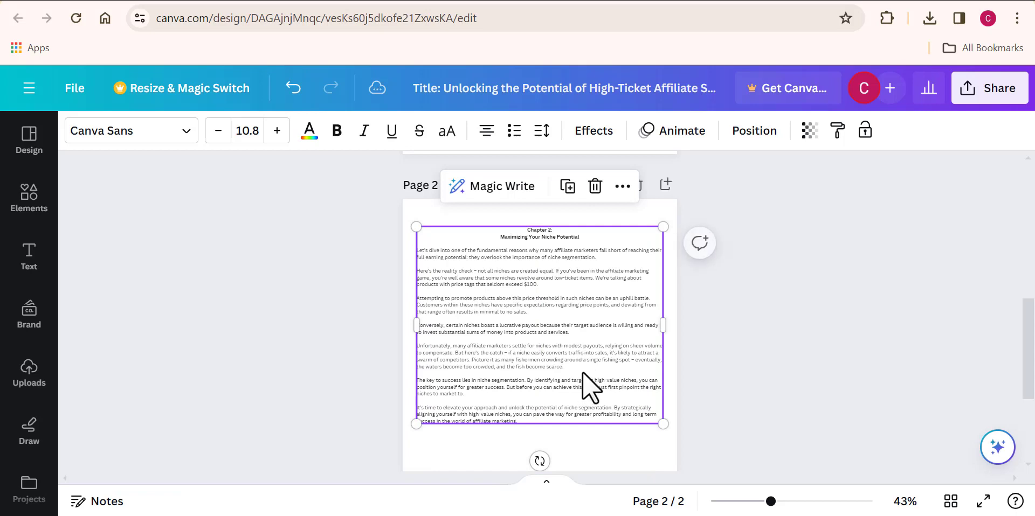
{"action": "left_click", "coordinate": [734, 339]}
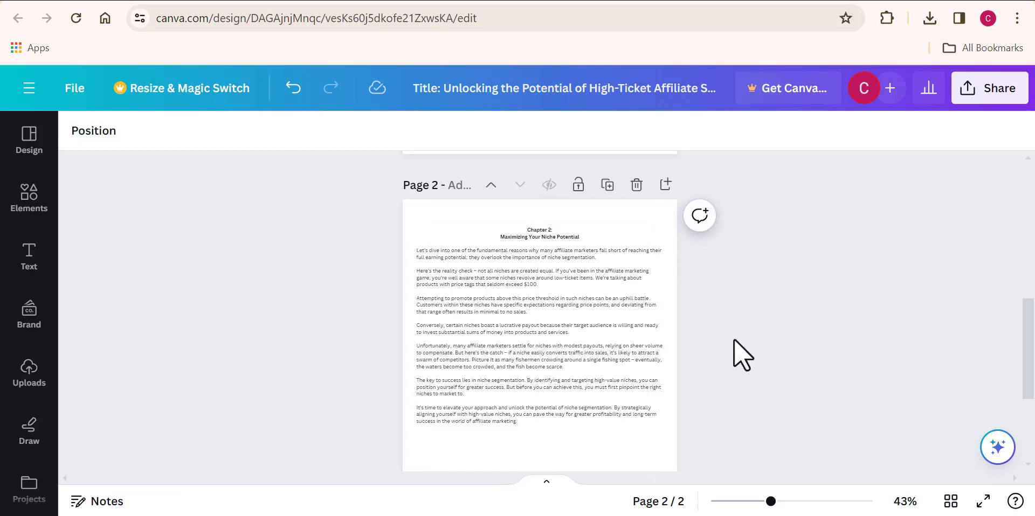
{"action": "scroll", "coordinate": [733, 339], "scroll_direction": "down", "scroll_amount": 3}
{"action": "left_click", "coordinate": [582, 437]}
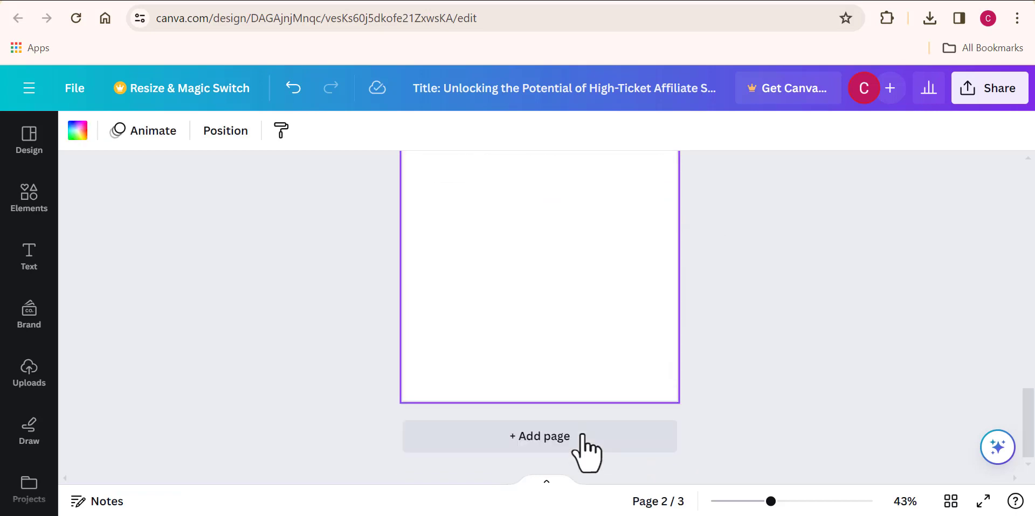
Step: Paste the Chapter 3 rewrite onto page 3 and add a blank page 4
{"action": "key", "text": "ctrl+Tab"}
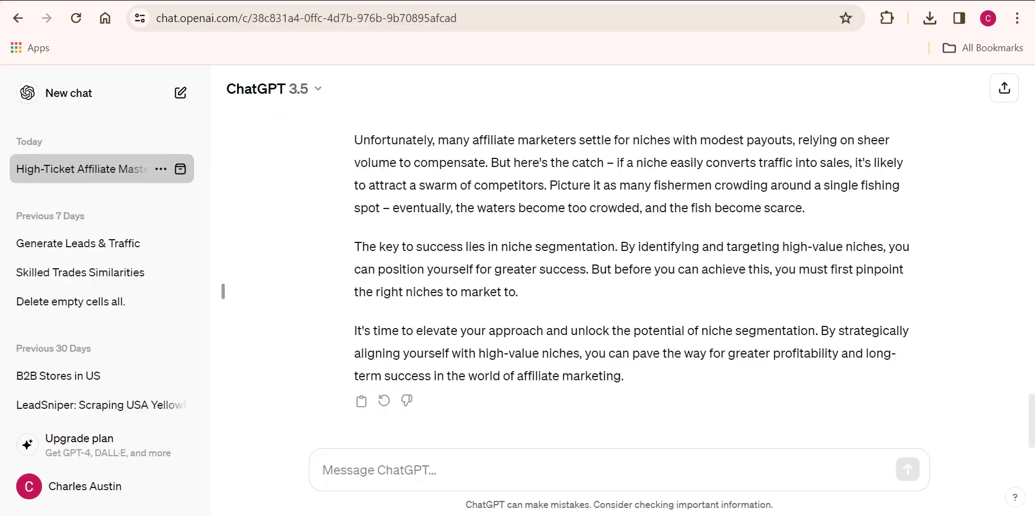
{"action": "key", "text": "ctrl+Tab"}
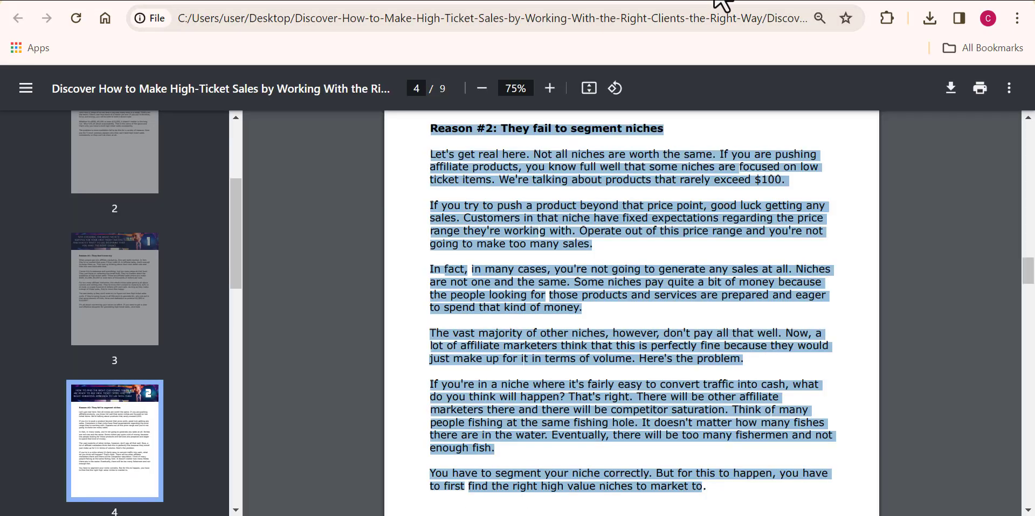
{"action": "key", "text": "ctrl+shift+Tab"}
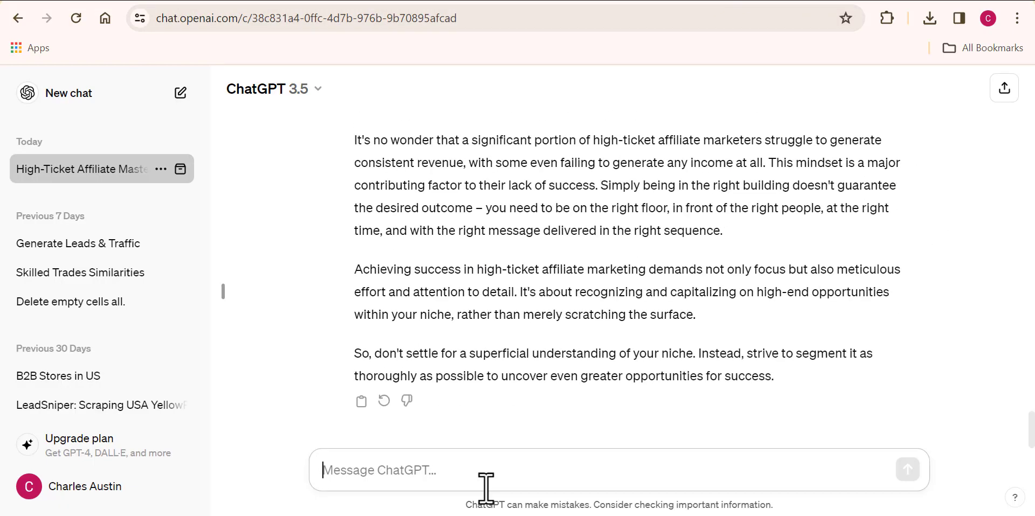
{"action": "key", "text": "ctrl+shift+Tab"}
{"action": "key", "text": "ctrl+v"}
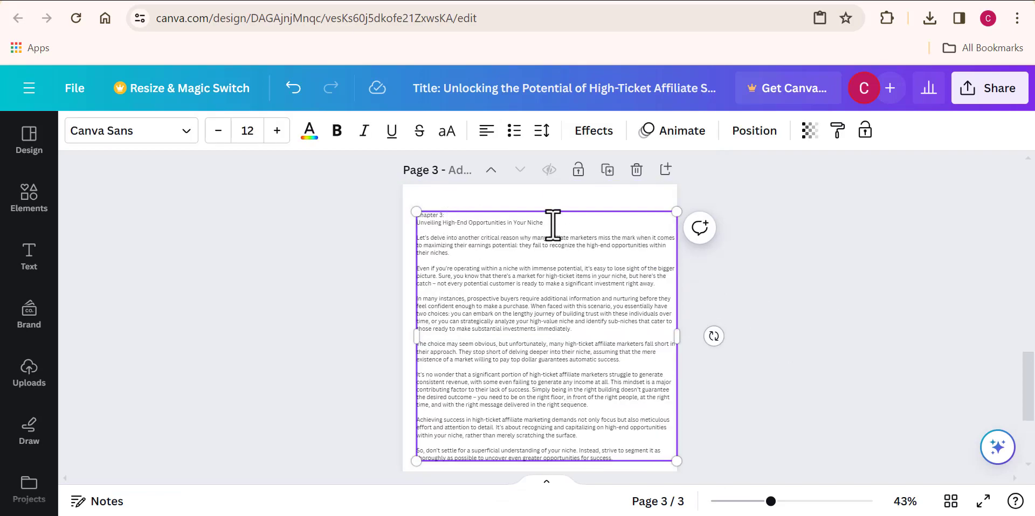
{"action": "key", "text": "ctrl+Return"}
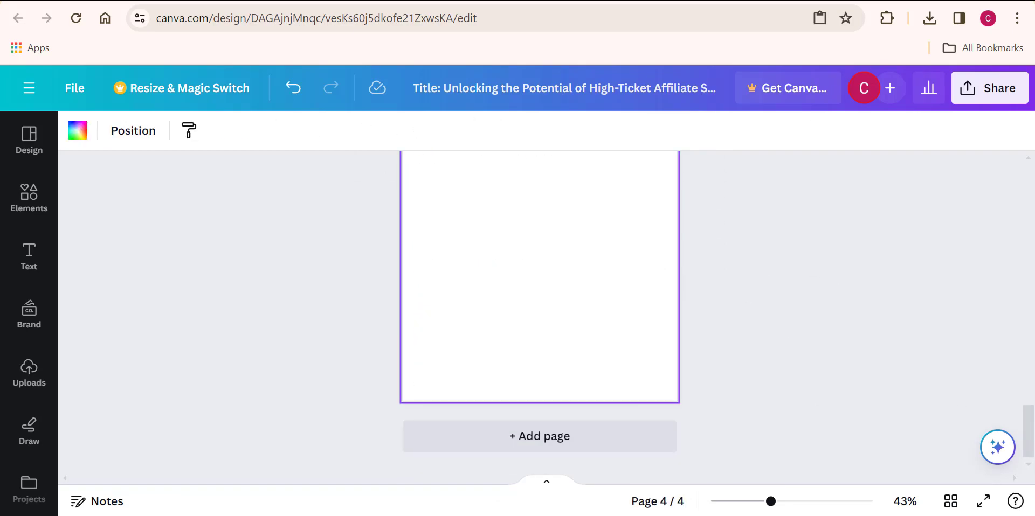
Step: Send the PDF's Reason #4 section to ChatGPT for a Chapter 4 rewrite
{"action": "key", "text": "ctrl+Tab"}
{"action": "key", "text": "ctrl+Tab"}
{"action": "mouse_move", "coordinate": [430, 317]}
{"action": "left_mouse_down"}
{"action": "mouse_move", "coordinate": [577, 418]}
{"action": "mouse_move", "coordinate": [768, 482]}
{"action": "left_mouse_up"}
{"action": "left_click", "coordinate": [719, 457]}
{"action": "scroll", "coordinate": [720, 457], "scroll_direction": "down", "scroll_amount": 5}
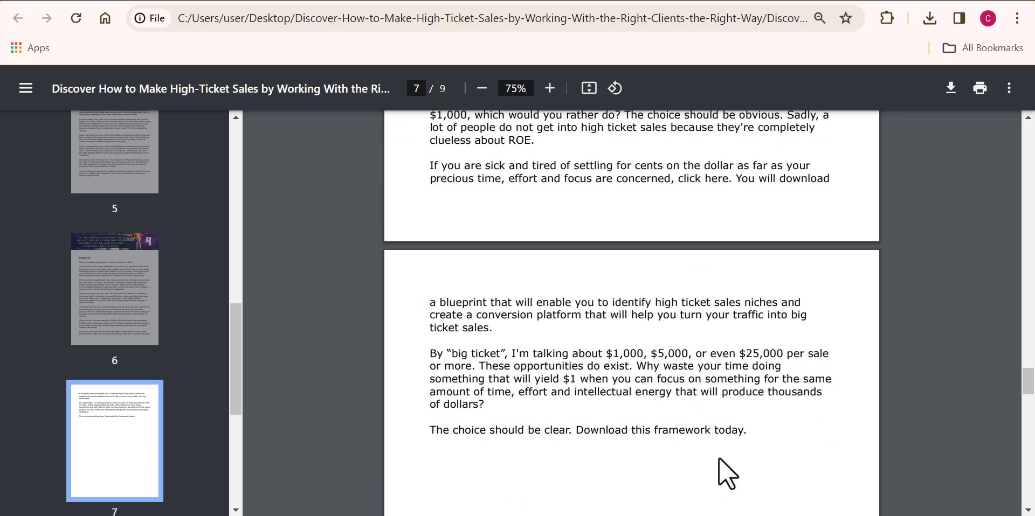
{"action": "left_click_drag", "start_coordinate": [650, 413], "coordinate": [433, 185]}
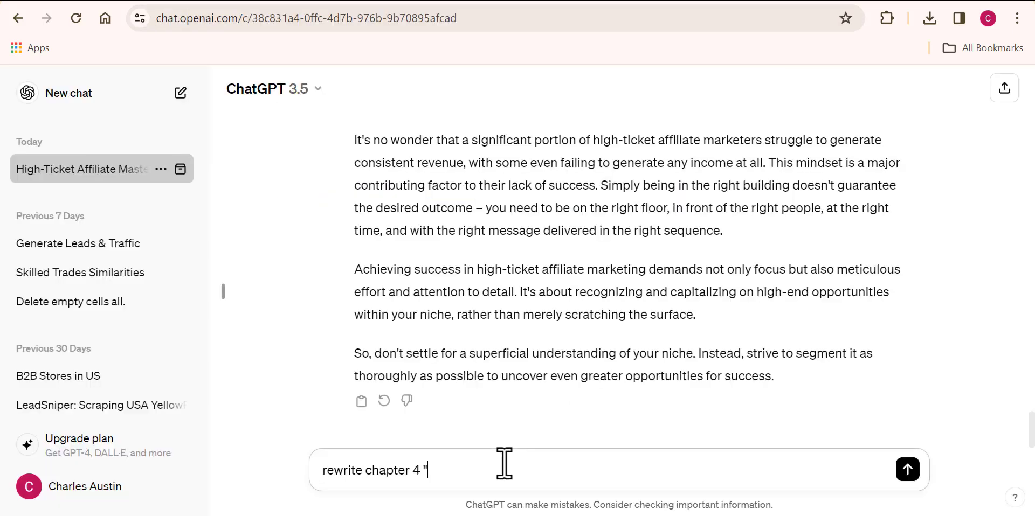
{"action": "key", "text": "ctrl+v"}
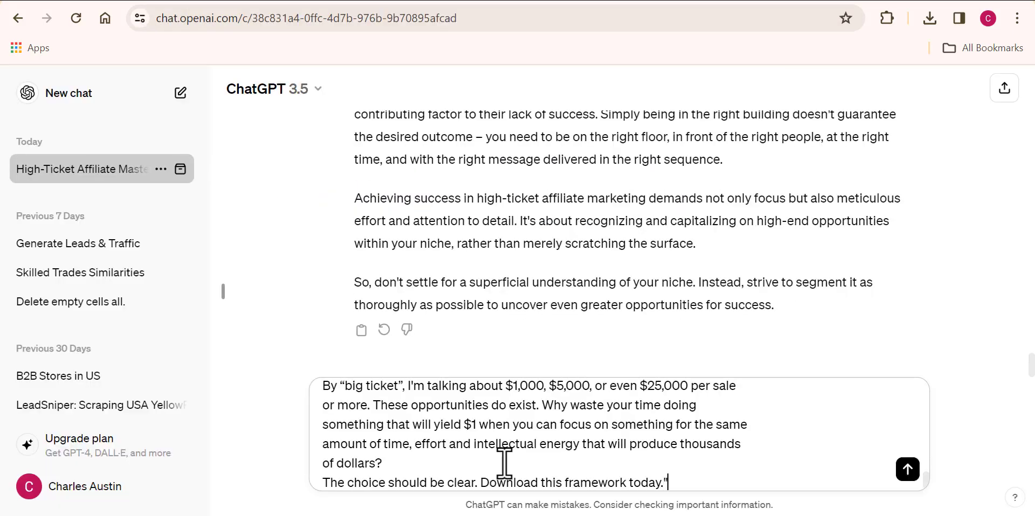
{"action": "key", "text": "Return"}
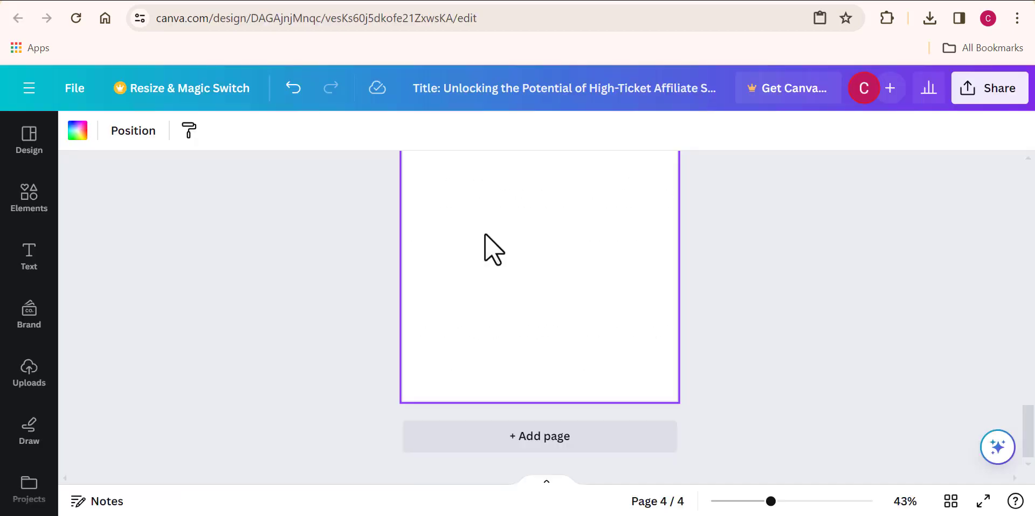
Step: Paste Chapter 4: Embracing the Concept of Return on Effort onto page 4
{"action": "key", "text": "ctrl+v"}
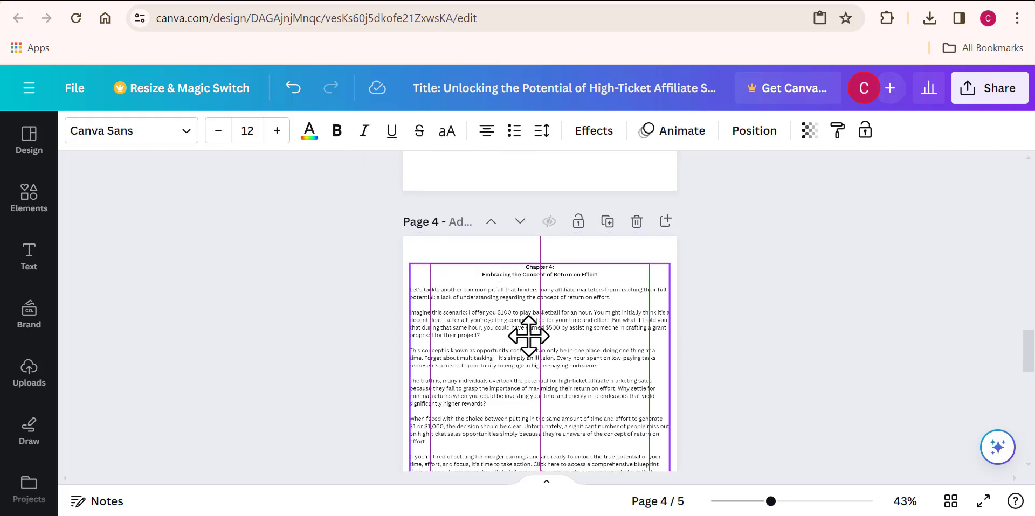
{"action": "scroll", "coordinate": [593, 388], "scroll_direction": "down", "scroll_amount": 2}
{"action": "scroll", "coordinate": [751, 363], "scroll_direction": "down", "scroll_amount": 5}
{"action": "key", "text": "ctrl+Tab"}
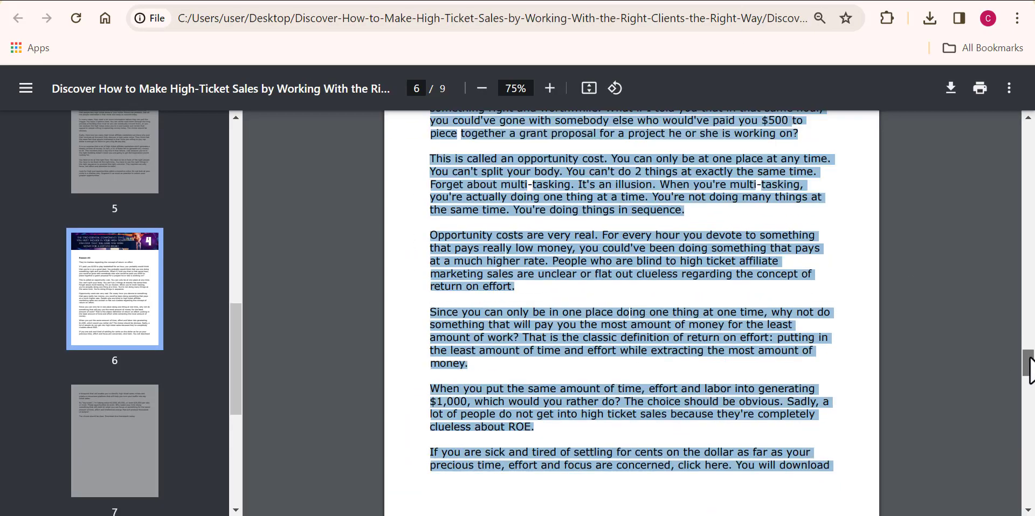
{"action": "key", "text": "ctrl+shift+Tab"}
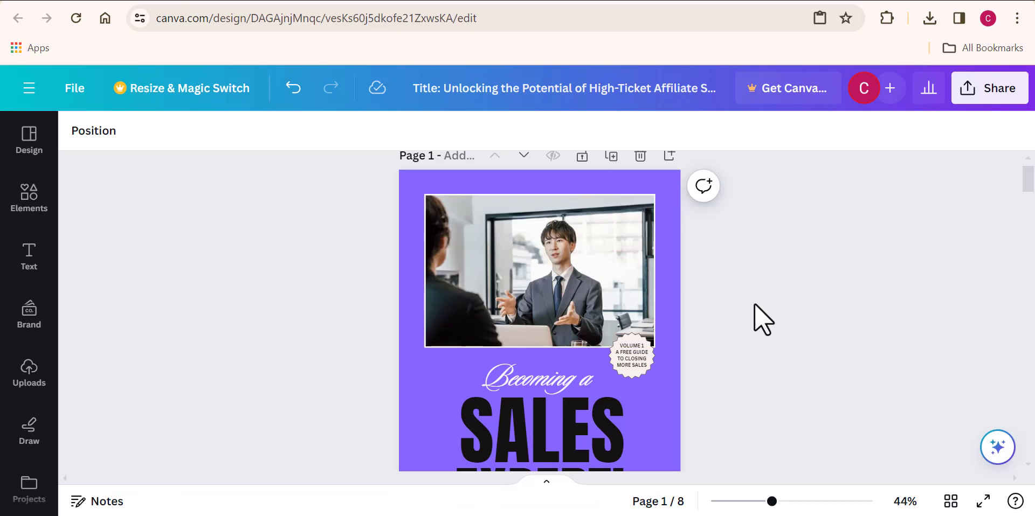
{"action": "scroll", "coordinate": [755, 304], "scroll_direction": "down", "scroll_amount": 1}
{"action": "scroll", "coordinate": [755, 304], "scroll_direction": "down", "scroll_amount": 2}
{"action": "scroll", "coordinate": [754, 304], "scroll_direction": "down", "scroll_amount": 1}
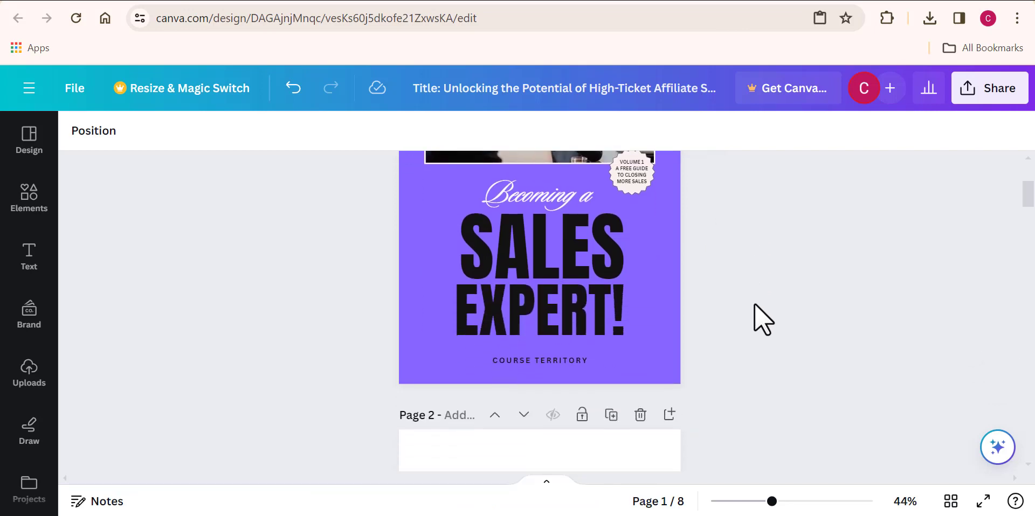
{"action": "scroll", "coordinate": [755, 303], "scroll_direction": "down", "scroll_amount": 1}
{"action": "scroll", "coordinate": [755, 303], "scroll_direction": "down", "scroll_amount": 1}
{"action": "scroll", "coordinate": [755, 303], "scroll_direction": "down", "scroll_amount": 1}
{"action": "scroll", "coordinate": [755, 303], "scroll_direction": "down", "scroll_amount": 1}
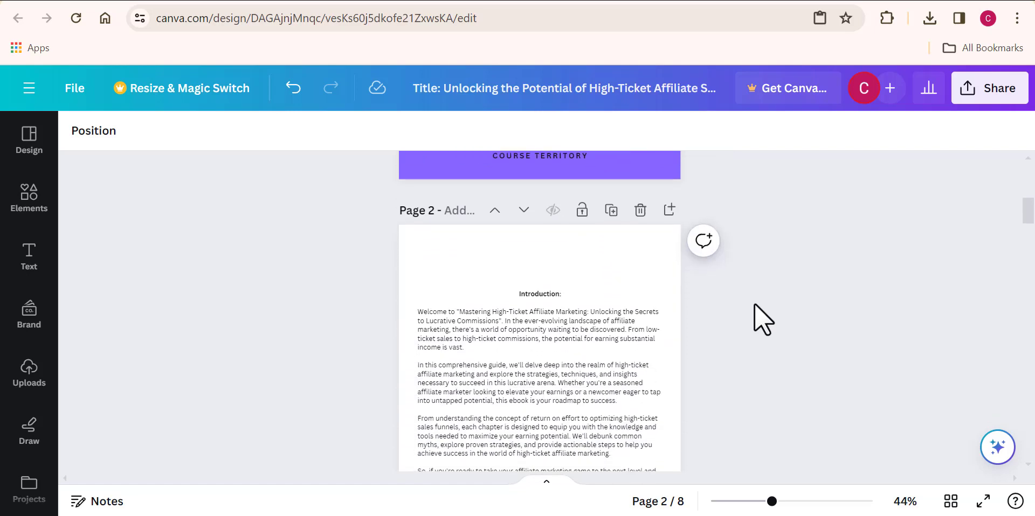
{"action": "scroll", "coordinate": [754, 304], "scroll_direction": "down", "scroll_amount": 1}
{"action": "scroll", "coordinate": [754, 304], "scroll_direction": "down", "scroll_amount": 1}
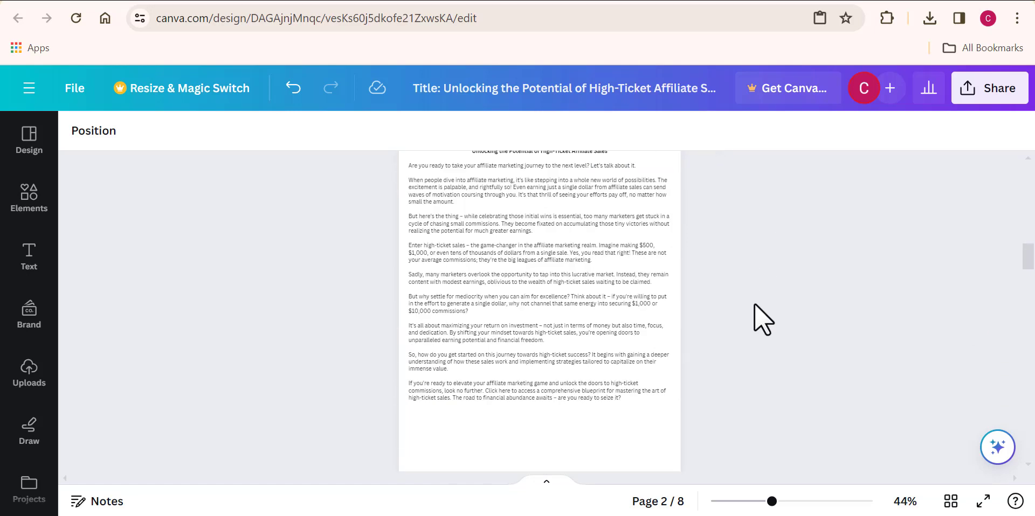
{"action": "scroll", "coordinate": [754, 305], "scroll_direction": "down", "scroll_amount": 2}
{"action": "scroll", "coordinate": [754, 305], "scroll_direction": "down", "scroll_amount": 1}
{"action": "scroll", "coordinate": [754, 305], "scroll_direction": "down", "scroll_amount": 1}
{"action": "scroll", "coordinate": [754, 304], "scroll_direction": "down", "scroll_amount": 2}
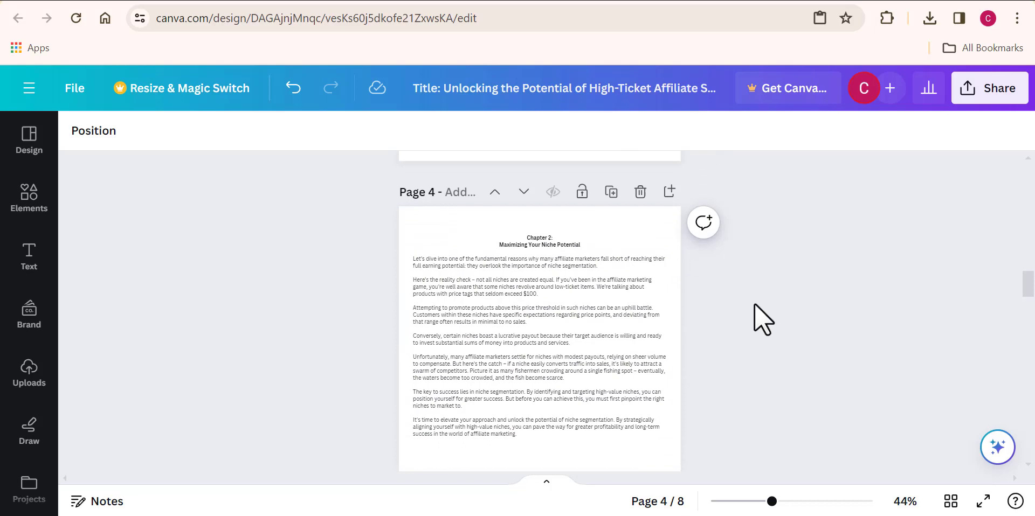
{"action": "scroll", "coordinate": [763, 320], "scroll_direction": "down", "scroll_amount": 1}
{"action": "scroll", "coordinate": [763, 320], "scroll_direction": "down", "scroll_amount": 1}
{"action": "scroll", "coordinate": [763, 320], "scroll_direction": "down", "scroll_amount": 1}
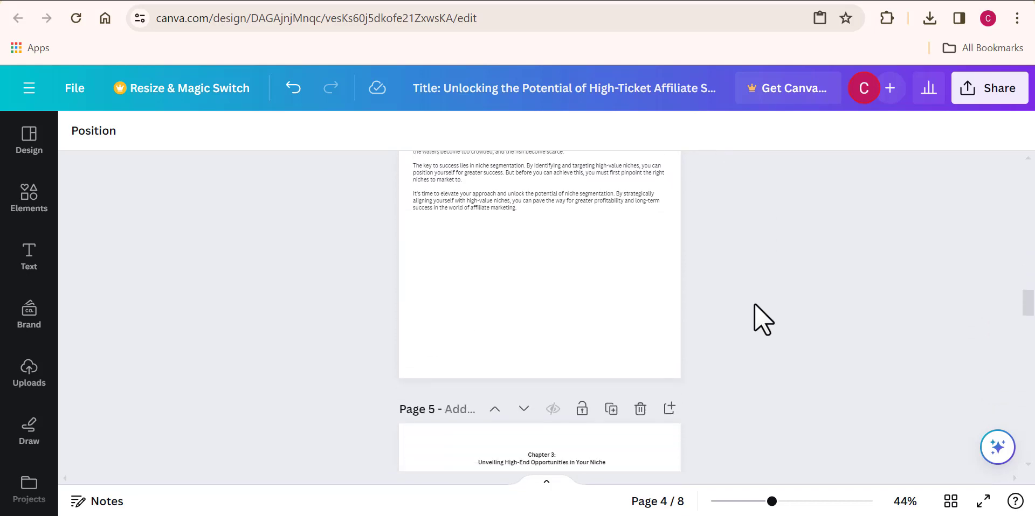
{"action": "scroll", "coordinate": [763, 321], "scroll_direction": "down", "scroll_amount": 1}
{"action": "scroll", "coordinate": [763, 321], "scroll_direction": "down", "scroll_amount": 1}
{"action": "scroll", "coordinate": [763, 321], "scroll_direction": "down", "scroll_amount": 1}
{"action": "scroll", "coordinate": [763, 321], "scroll_direction": "down", "scroll_amount": 1}
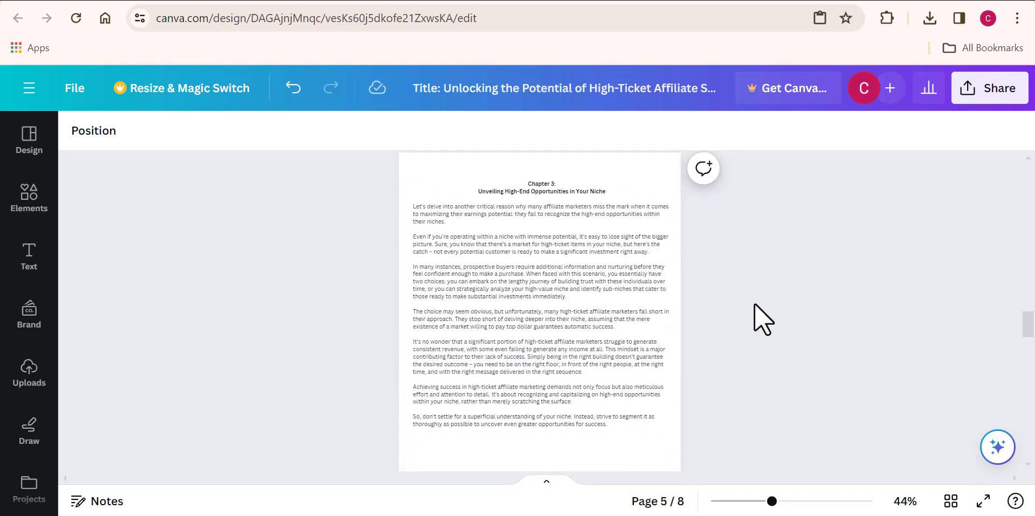
{"action": "scroll", "coordinate": [763, 320], "scroll_direction": "down", "scroll_amount": 3}
{"action": "scroll", "coordinate": [762, 320], "scroll_direction": "down", "scroll_amount": 1}
{"action": "scroll", "coordinate": [762, 320], "scroll_direction": "down", "scroll_amount": 1}
{"action": "scroll", "coordinate": [763, 320], "scroll_direction": "down", "scroll_amount": 3}
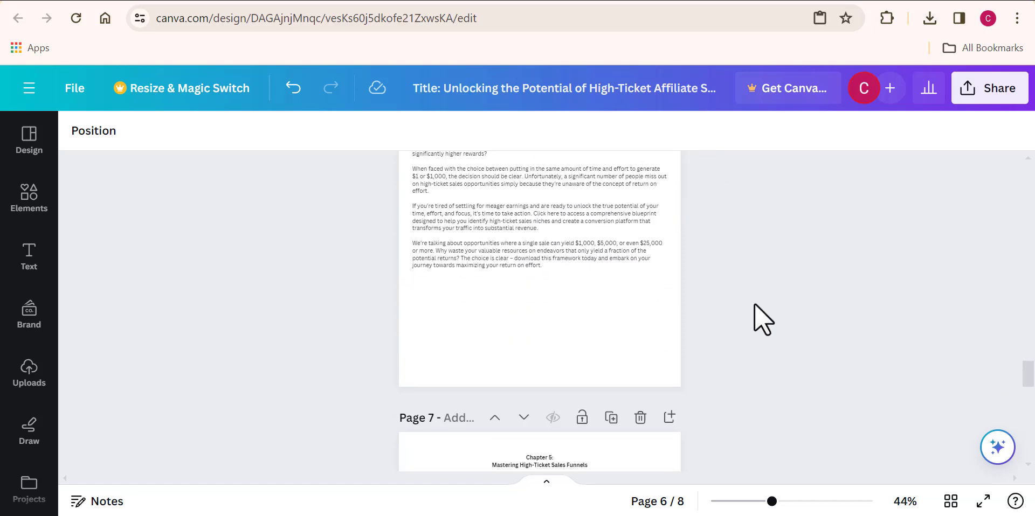
{"action": "scroll", "coordinate": [763, 320], "scroll_direction": "down", "scroll_amount": 1}
{"action": "scroll", "coordinate": [763, 320], "scroll_direction": "down", "scroll_amount": 1}
{"action": "scroll", "coordinate": [762, 320], "scroll_direction": "down", "scroll_amount": 3}
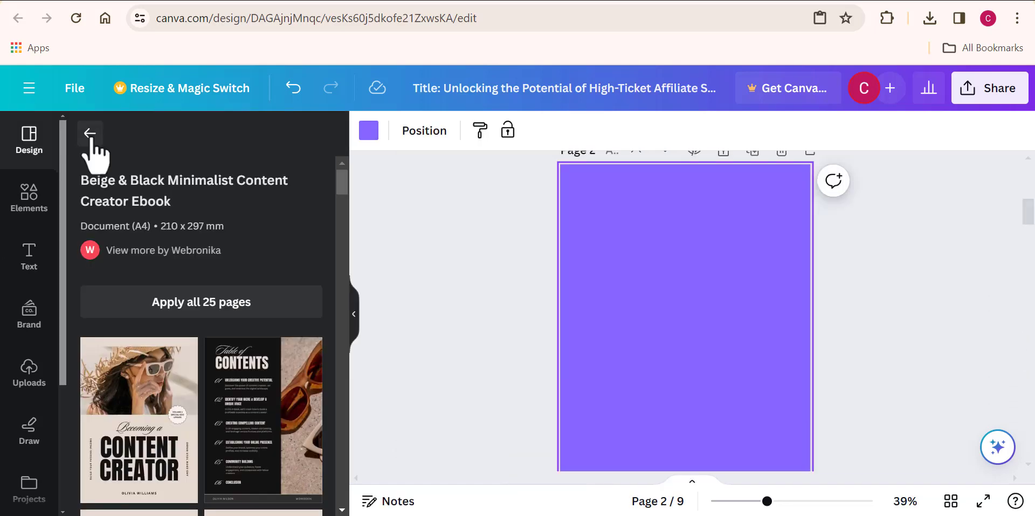
{"action": "left_click", "coordinate": [88, 136]}
{"action": "left_click_drag", "start_coordinate": [343, 232], "coordinate": [338, 491]}
{"action": "scroll", "coordinate": [340, 474], "scroll_direction": "down", "scroll_amount": 1}
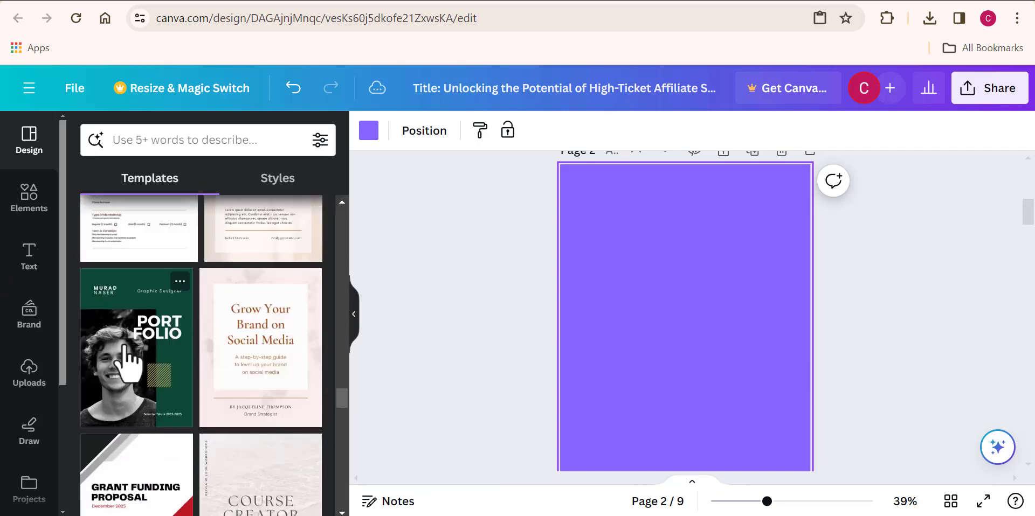
{"action": "scroll", "coordinate": [347, 426], "scroll_direction": "down", "scroll_amount": 4}
{"action": "scroll", "coordinate": [348, 429], "scroll_direction": "down", "scroll_amount": 2}
{"action": "scroll", "coordinate": [340, 423], "scroll_direction": "down", "scroll_amount": 3}
{"action": "left_click_drag", "start_coordinate": [338, 424], "coordinate": [344, 245]}
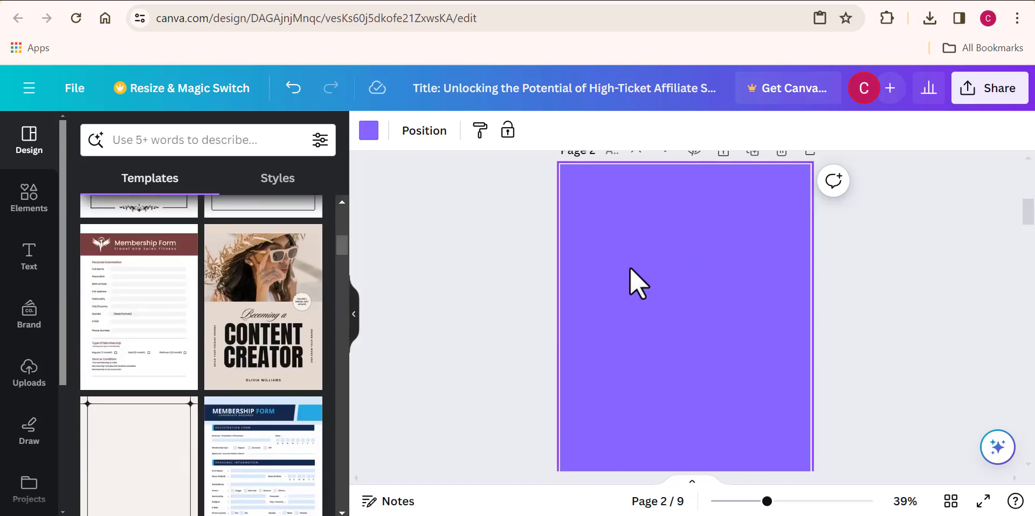
{"action": "scroll", "coordinate": [685, 280], "scroll_direction": "down", "scroll_amount": 2}
{"action": "left_click", "coordinate": [707, 323]}
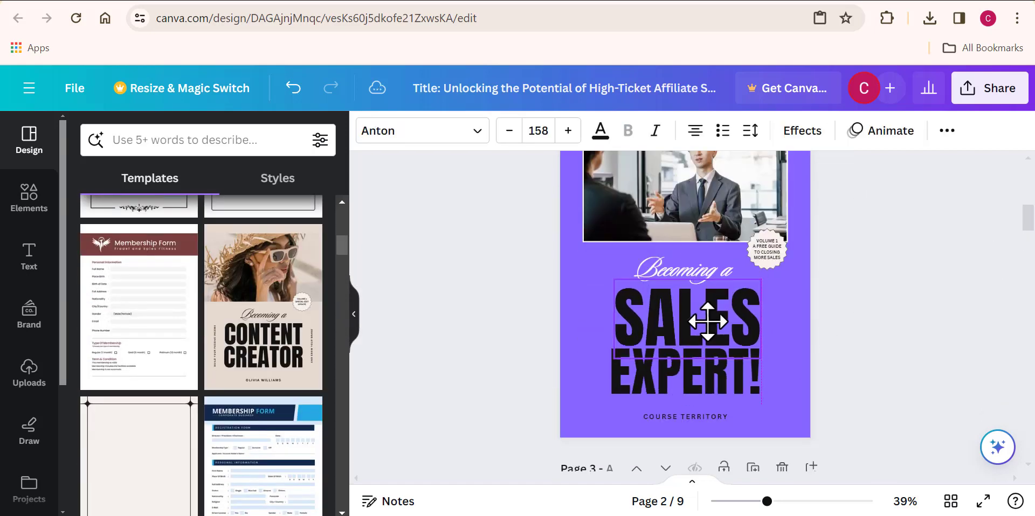
{"action": "left_click", "coordinate": [712, 375]}
{"action": "left_click", "coordinate": [877, 376]}
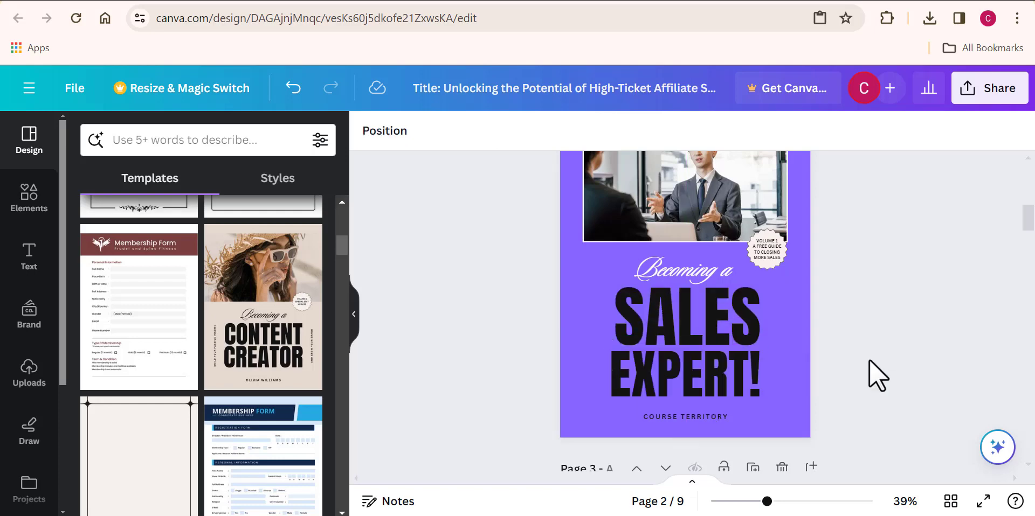
{"action": "left_click", "coordinate": [701, 417]}
{"action": "left_click", "coordinate": [600, 131]}
{"action": "left_click", "coordinate": [308, 226]}
{"action": "left_click", "coordinate": [663, 279]}
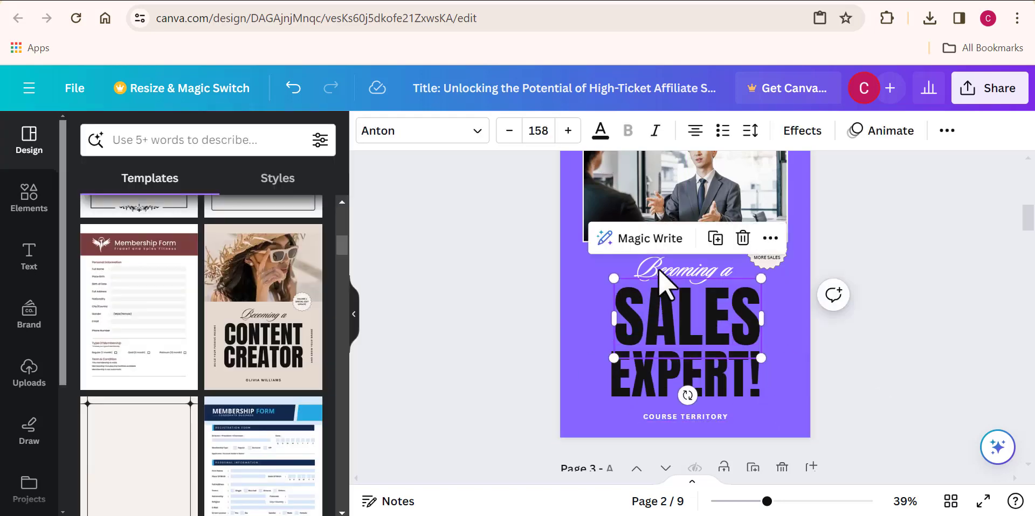
{"action": "key", "text": "Escape"}
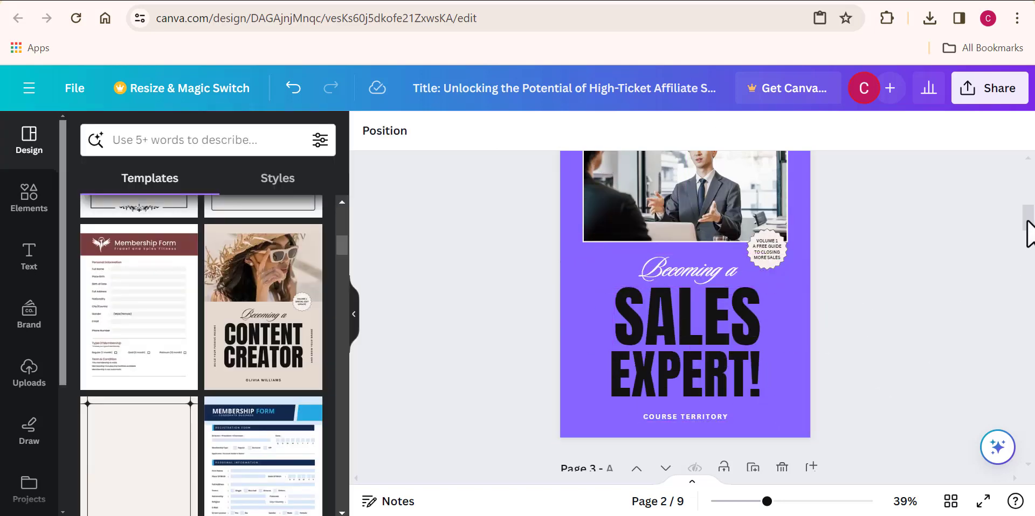
{"action": "scroll", "coordinate": [1030, 232], "scroll_direction": "up", "scroll_amount": 1}
{"action": "left_click", "coordinate": [694, 231]}
{"action": "left_click_drag", "start_coordinate": [582, 224], "coordinate": [573, 224]}
{"action": "left_click", "coordinate": [981, 343]}
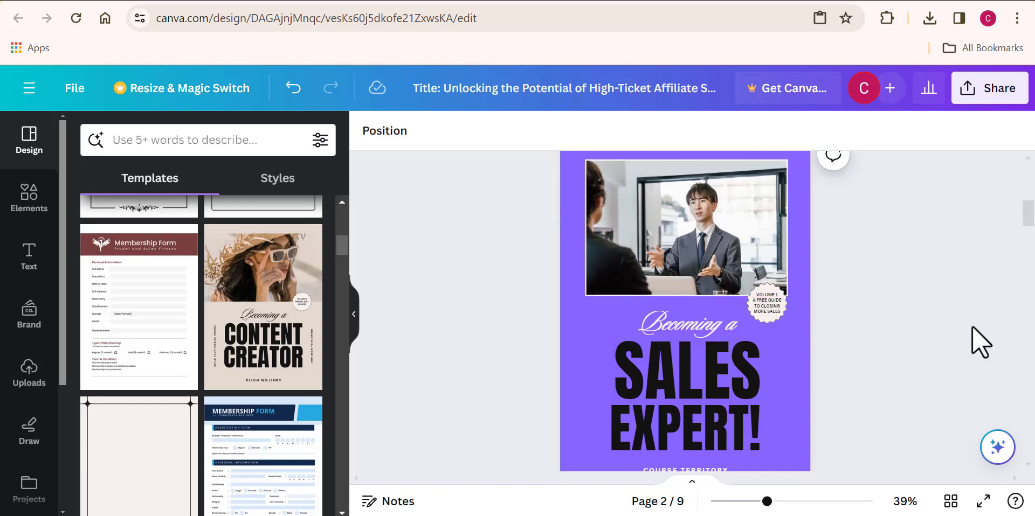
{"action": "scroll", "coordinate": [662, 458], "scroll_direction": "down", "scroll_amount": 1}
{"action": "left_click", "coordinate": [600, 131]}
{"action": "left_click", "coordinate": [130, 229]}
{"action": "key", "text": "Escape"}
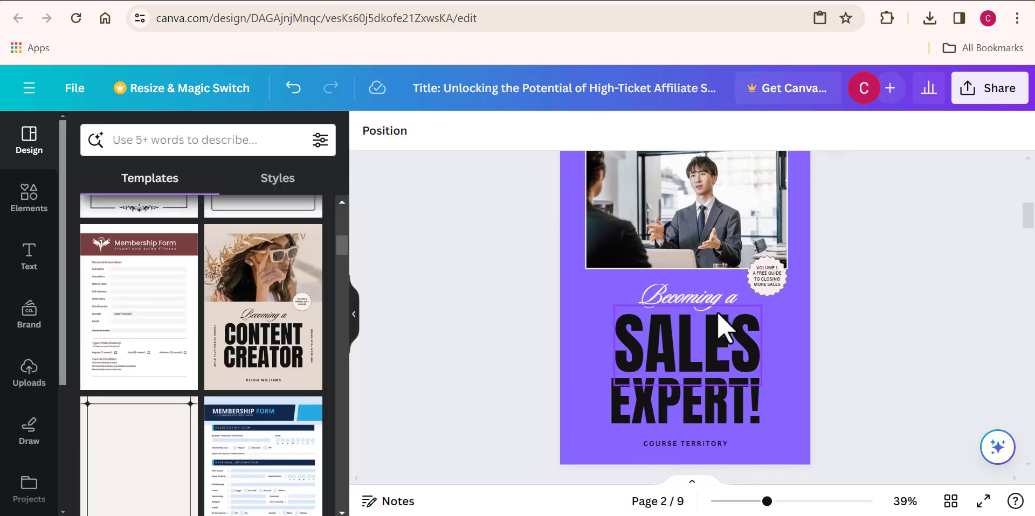
{"action": "scroll", "coordinate": [684, 312], "scroll_direction": "up", "scroll_amount": 2}
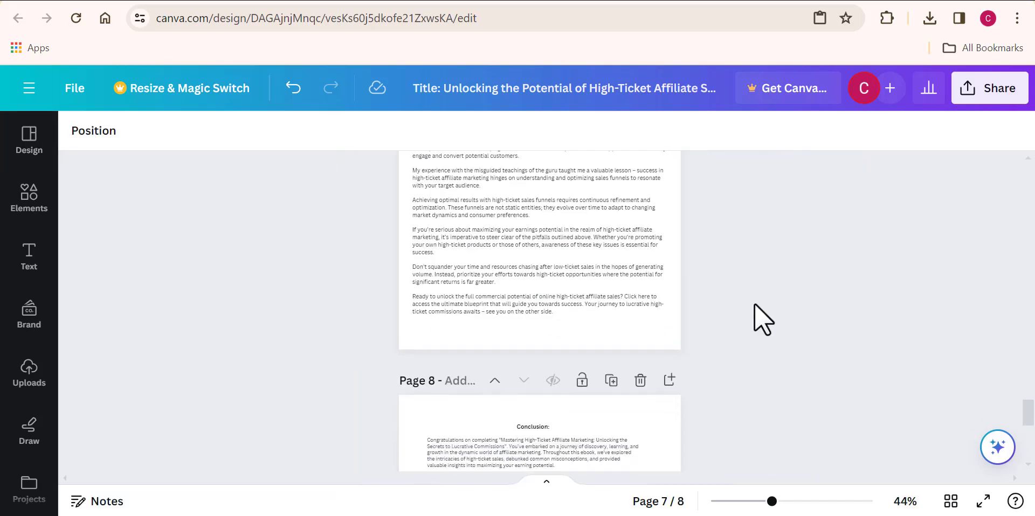
Step: Scroll back through the eight ebook pages, from the Conclusion up to the purple SALES EXPERT cover, at 64% zoom
{"action": "scroll", "coordinate": [762, 318], "scroll_direction": "down", "scroll_amount": 2}
{"action": "scroll", "coordinate": [763, 318], "scroll_direction": "down", "scroll_amount": 2}
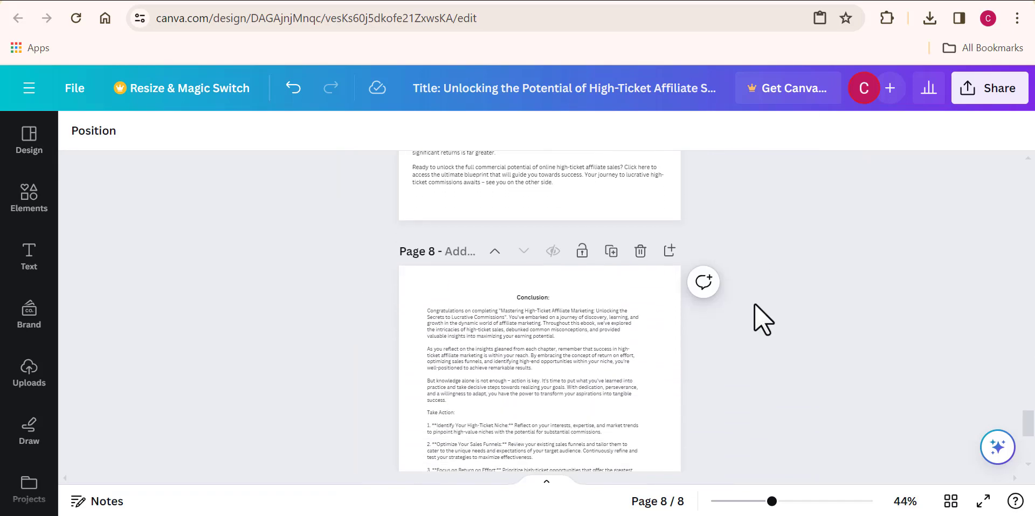
{"action": "left_click_drag", "start_coordinate": [772, 501], "coordinate": [787, 502]}
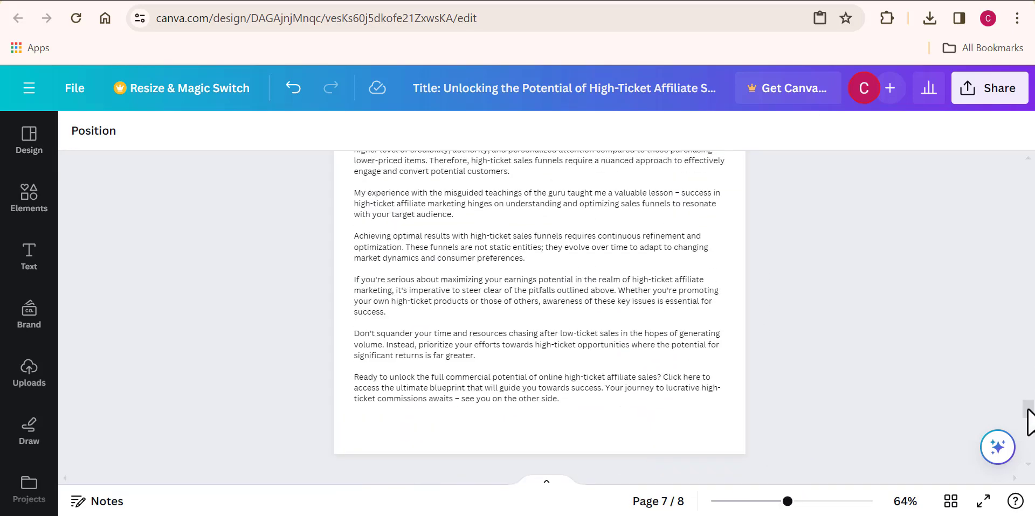
{"action": "left_click_drag", "start_coordinate": [1028, 421], "coordinate": [1016, 167]}
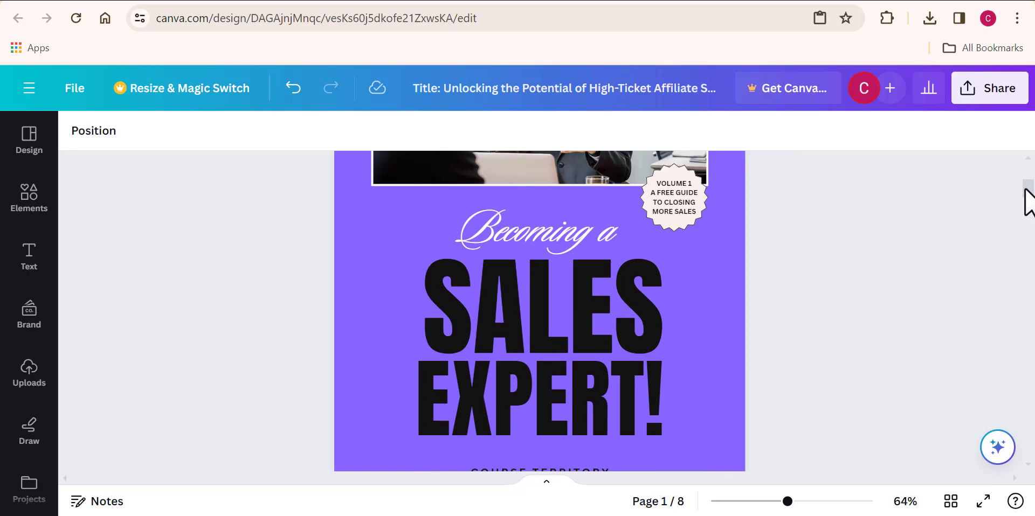
{"action": "mouse_move", "coordinate": [1025, 190]}
{"action": "left_mouse_down"}
{"action": "mouse_move", "coordinate": [1032, 345]}
{"action": "mouse_move", "coordinate": [1032, 186]}
{"action": "left_mouse_up"}
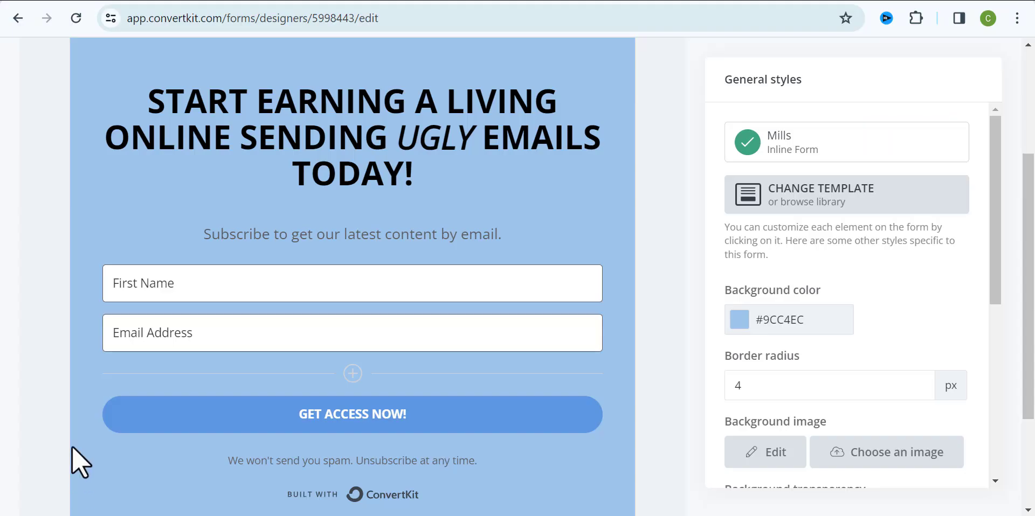
Step: Rewrite the word 'content' in the signup form's subheading
{"action": "left_click", "coordinate": [420, 174]}
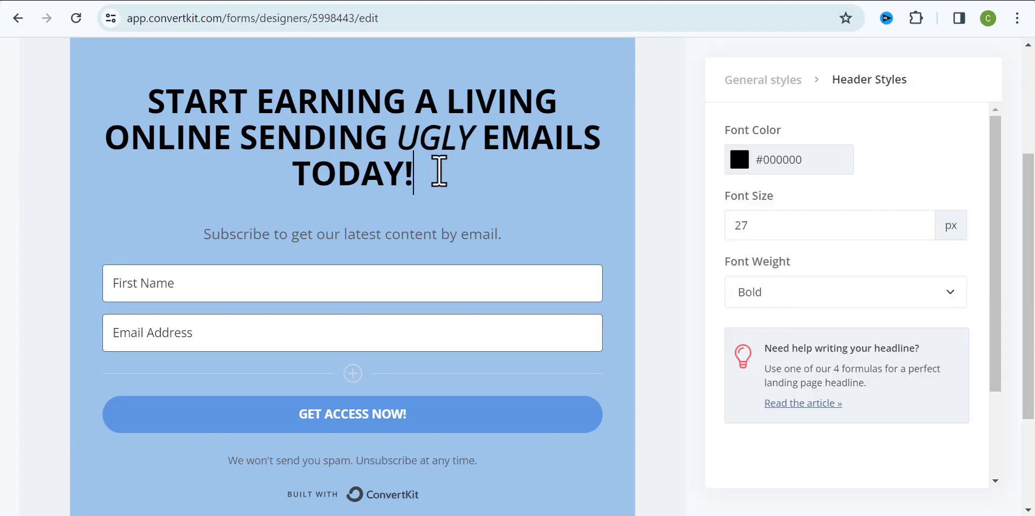
{"action": "double_click", "coordinate": [412, 235]}
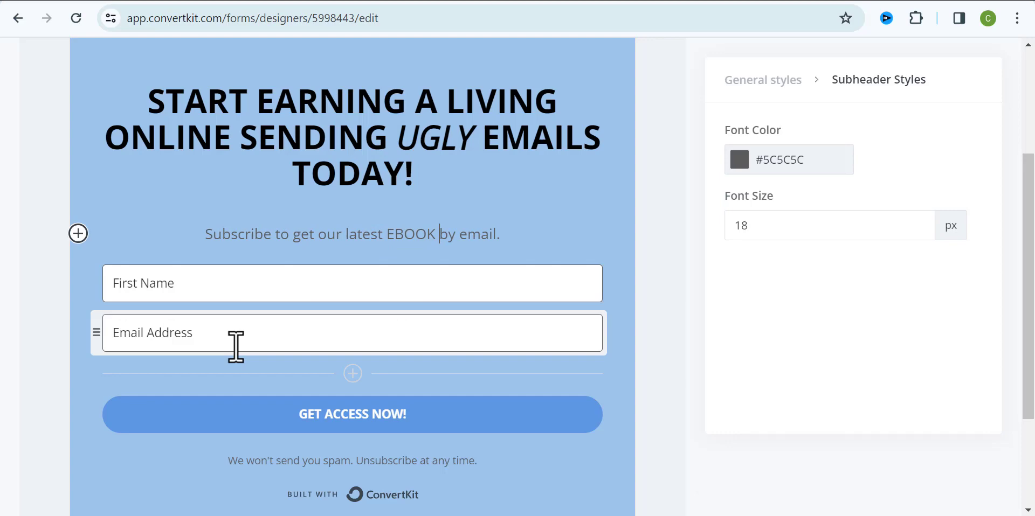
{"action": "left_click", "coordinate": [234, 339]}
{"action": "left_click", "coordinate": [584, 98]}
Step: Set the form's general background to near-black and the headline font colour to white
{"action": "left_click", "coordinate": [755, 81]}
{"action": "left_click", "coordinate": [739, 331]}
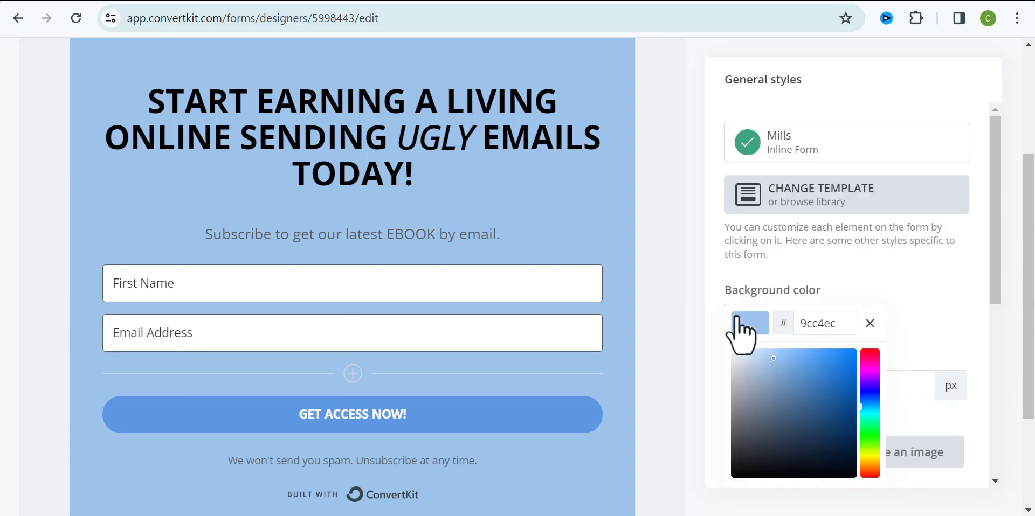
{"action": "left_click_drag", "start_coordinate": [805, 402], "coordinate": [810, 390]}
{"action": "left_click", "coordinate": [739, 160]}
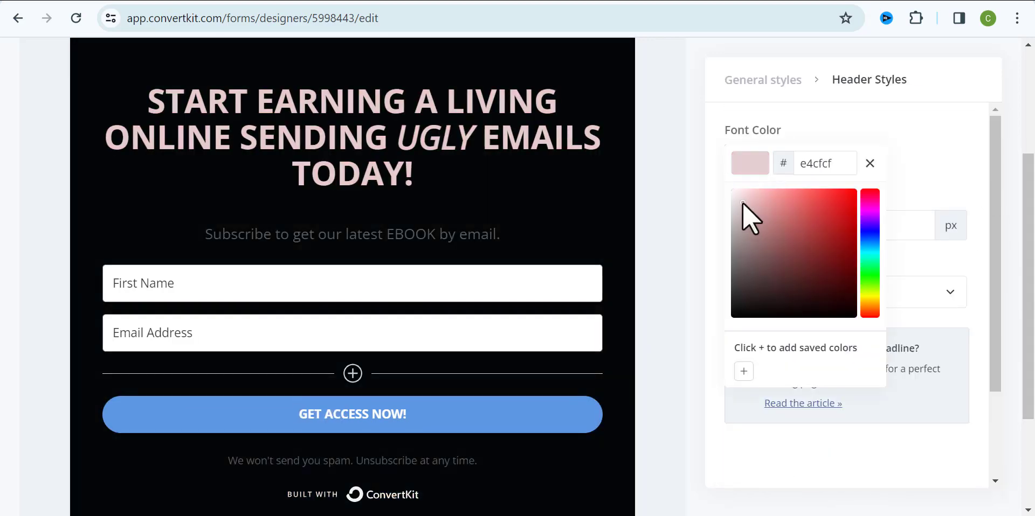
{"action": "left_click_drag", "start_coordinate": [742, 203], "coordinate": [430, 225]}
Step: Make the EBOOK subheading white with font size 22
{"action": "left_click", "coordinate": [429, 234]}
{"action": "left_click", "coordinate": [744, 171]}
{"action": "left_click", "coordinate": [667, 320]}
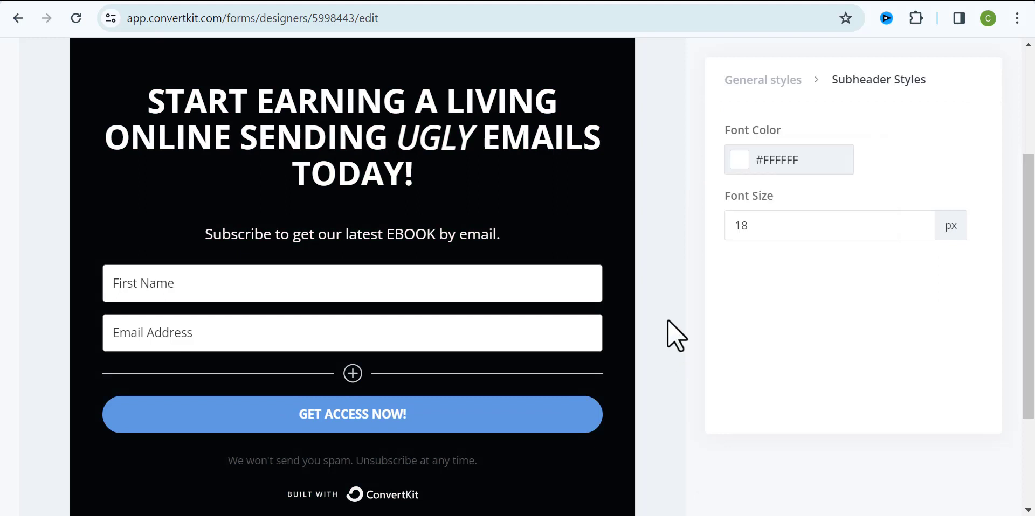
{"action": "left_click", "coordinate": [921, 219]}
{"action": "key", "text": "BackSpace"}
{"action": "key", "text": "BackSpace"}
{"action": "type", "text": "22"}
{"action": "scroll", "coordinate": [1033, 345], "scroll_direction": "up", "scroll_amount": 1}
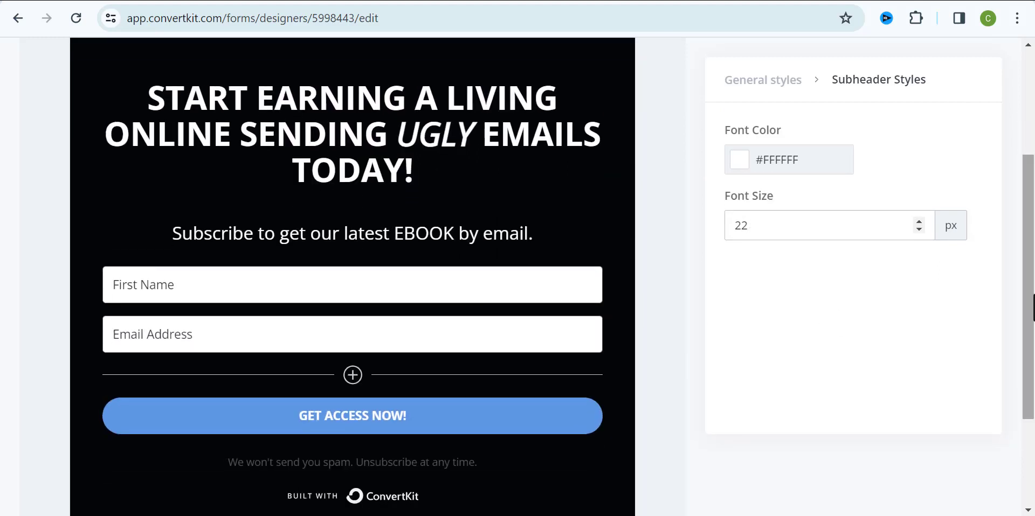
Step: Relabel the button DOWNLOAD NOW!, revise 'our' in the subheading, and check the First Name field
{"action": "double_click", "coordinate": [385, 418]}
{"action": "type", "text": "DOWNLOAD"}
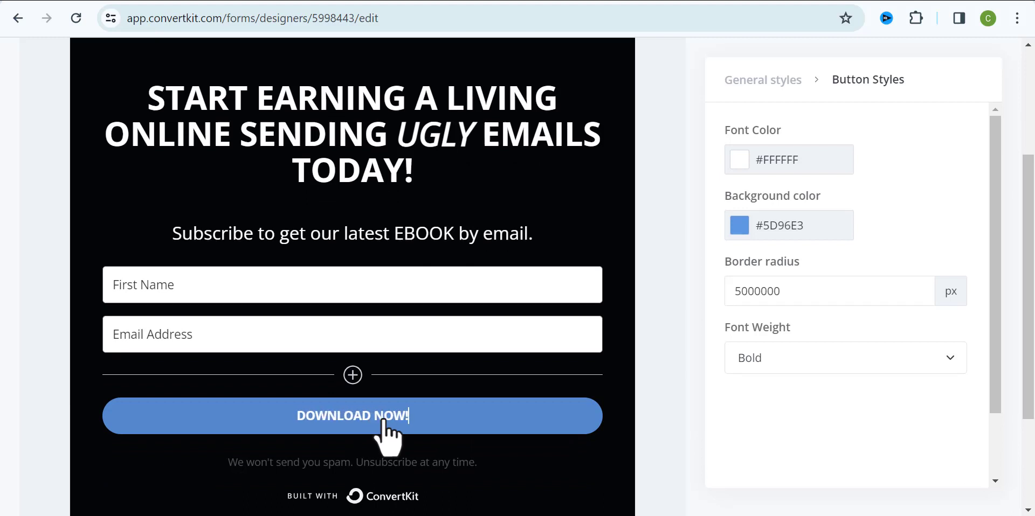
{"action": "double_click", "coordinate": [329, 236]}
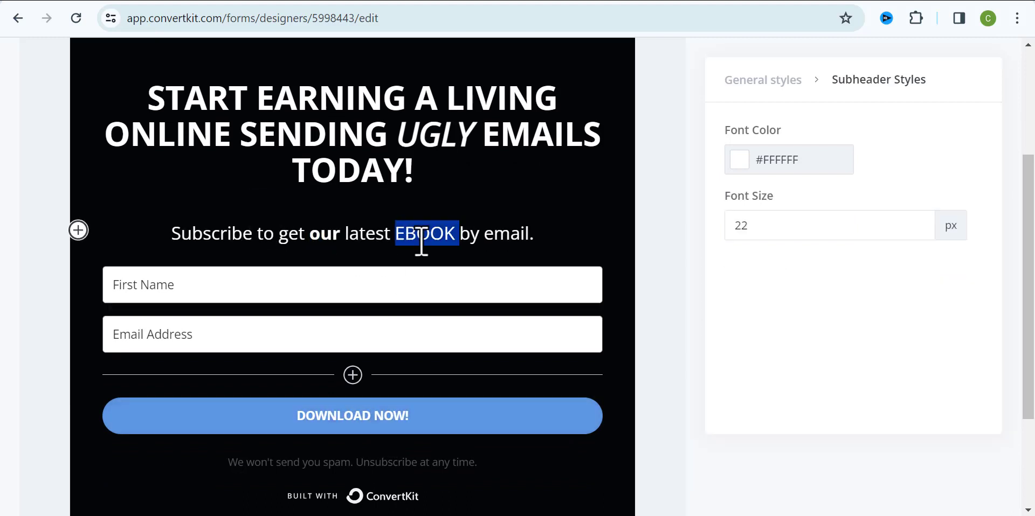
{"action": "left_click", "coordinate": [242, 284]}
{"action": "scroll", "coordinate": [994, 312], "scroll_direction": "down", "scroll_amount": 2}
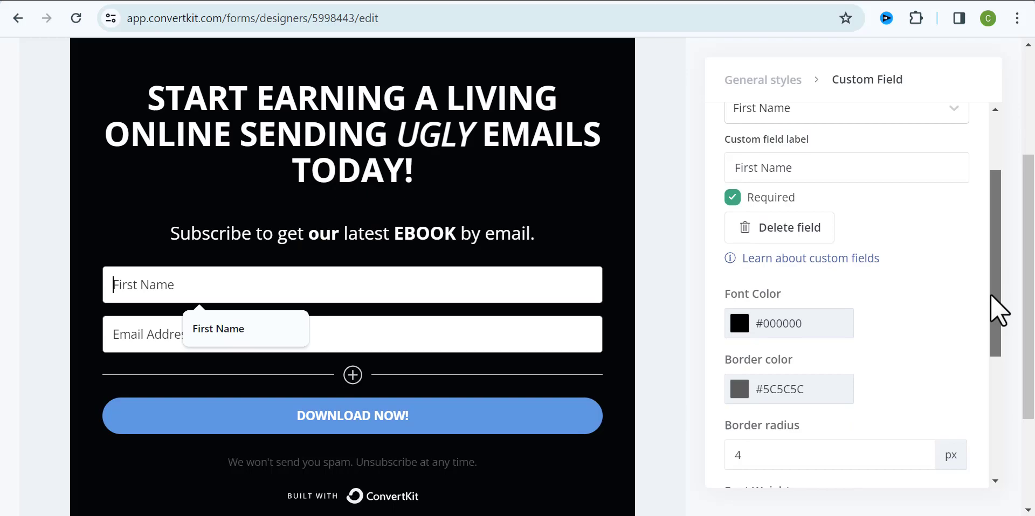
{"action": "scroll", "coordinate": [993, 312], "scroll_direction": "up", "scroll_amount": 3}
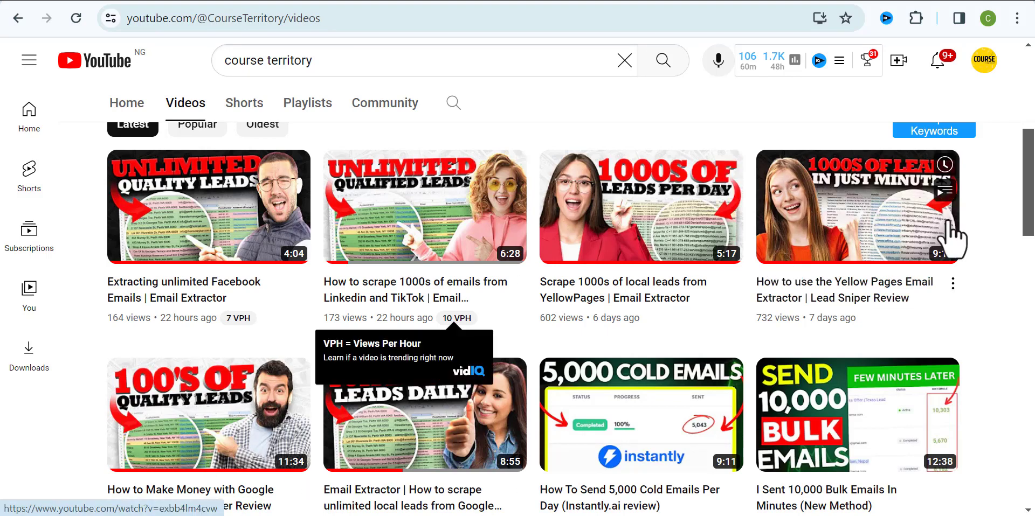
{"action": "scroll", "coordinate": [1030, 226], "scroll_direction": "down", "scroll_amount": 3}
{"action": "mouse_move", "coordinate": [1030, 256]}
{"action": "left_mouse_down"}
{"action": "mouse_move", "coordinate": [1030, 286]}
{"action": "mouse_move", "coordinate": [1031, 243]}
{"action": "left_mouse_up"}
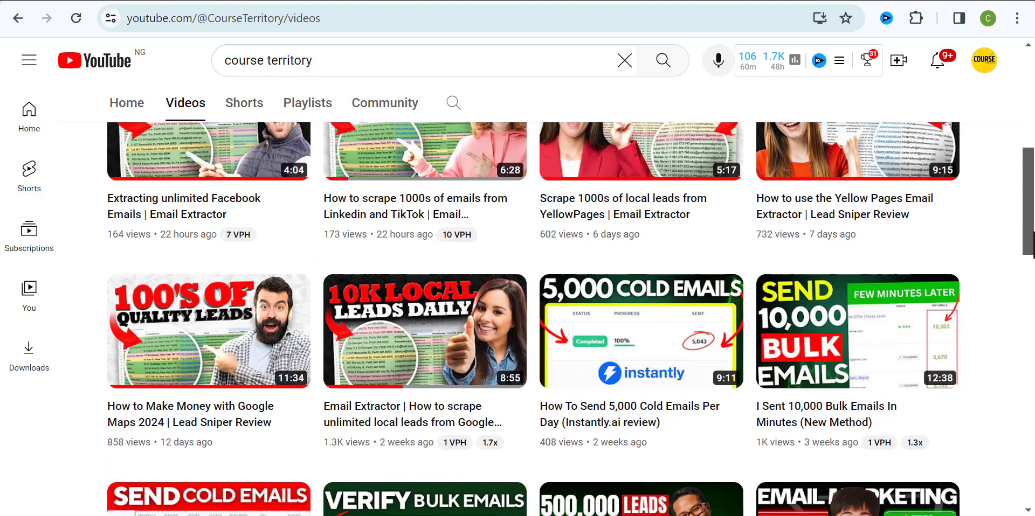